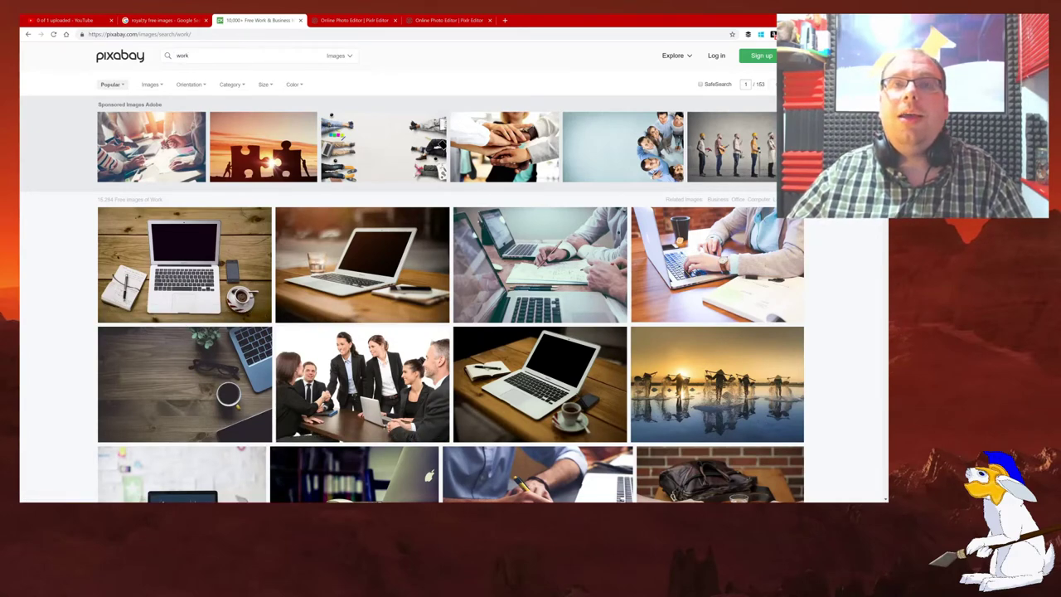
- Scroll the Pixabay results and open the Adult Break Business photo page
scroll(514, 281, down, 3)
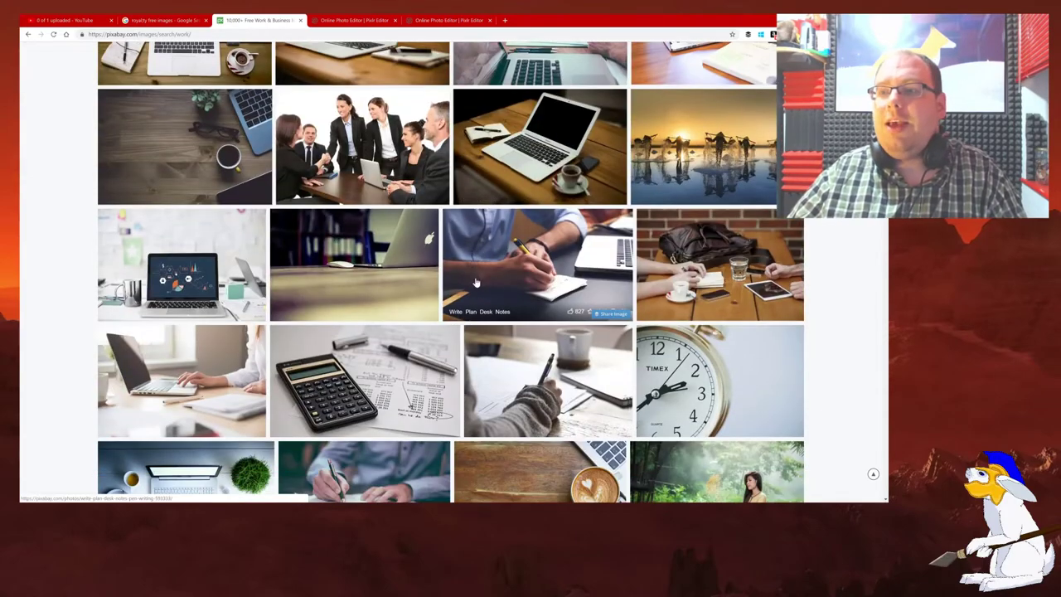
scroll(397, 259, down, 2)
scroll(398, 257, down, 3)
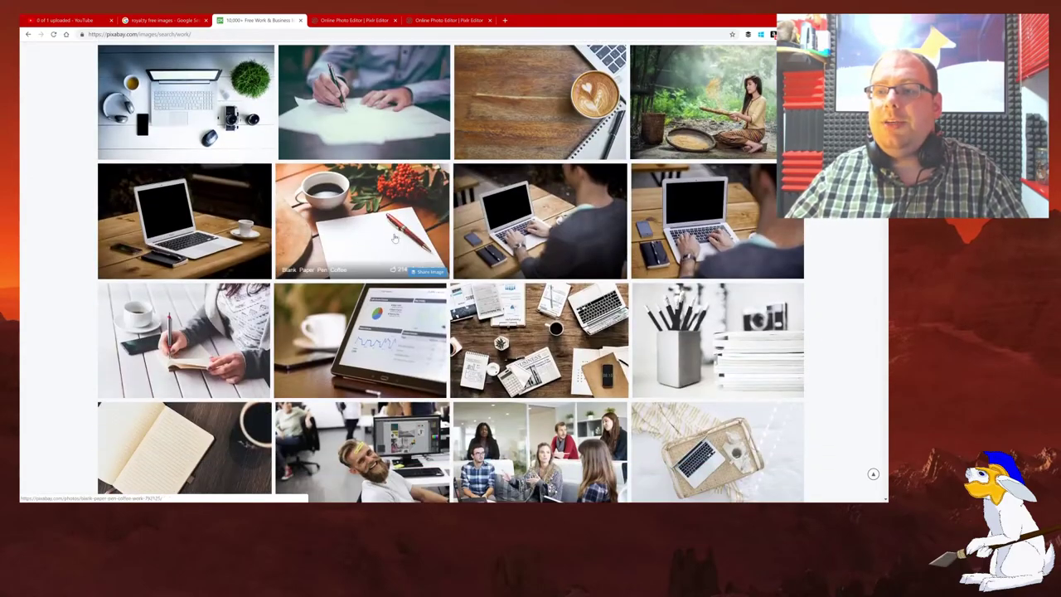
scroll(397, 250, down, 3)
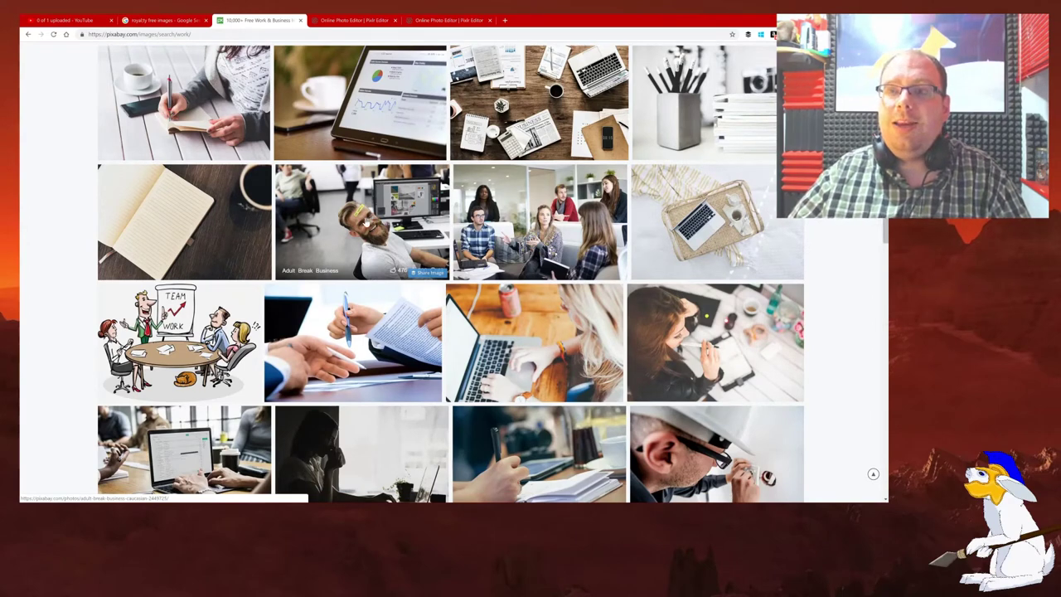
click(367, 220)
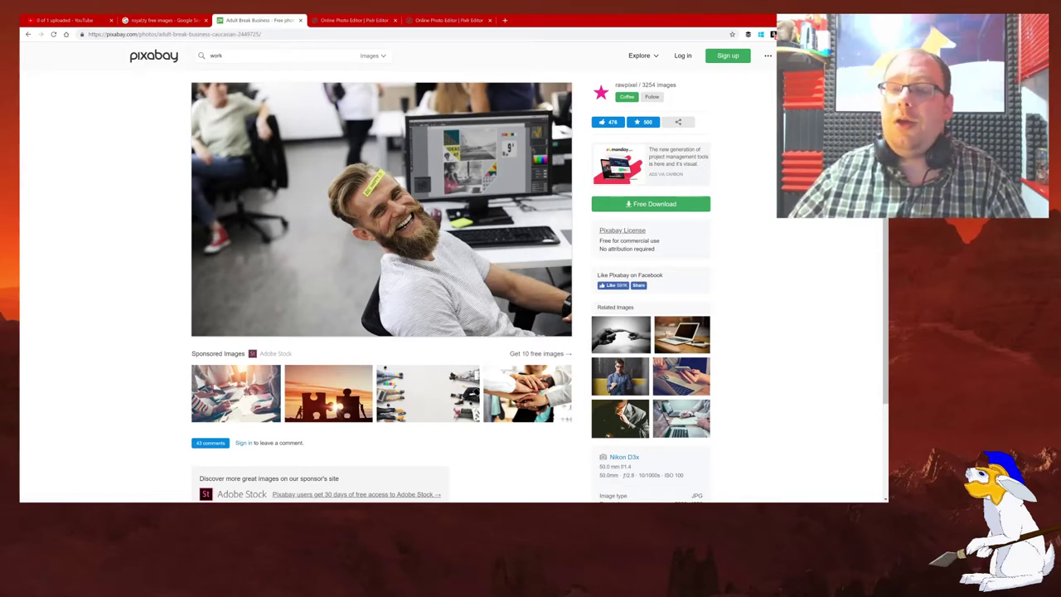
mouse_move(479, 210)
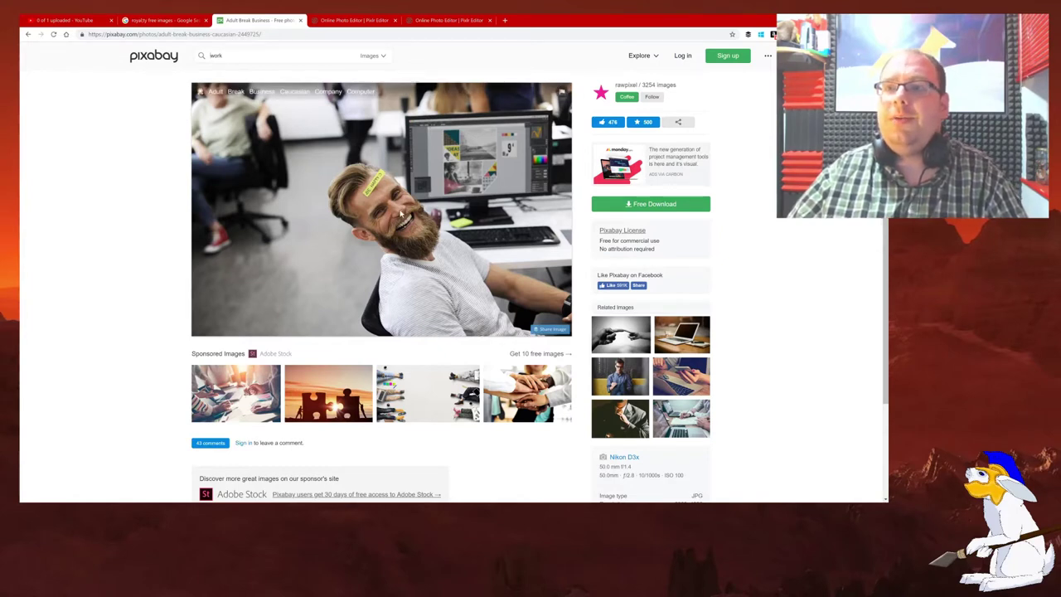
- Save the laughing bearded man photo to the Desktop as a JPEG
right_click(480, 209)
click(508, 222)
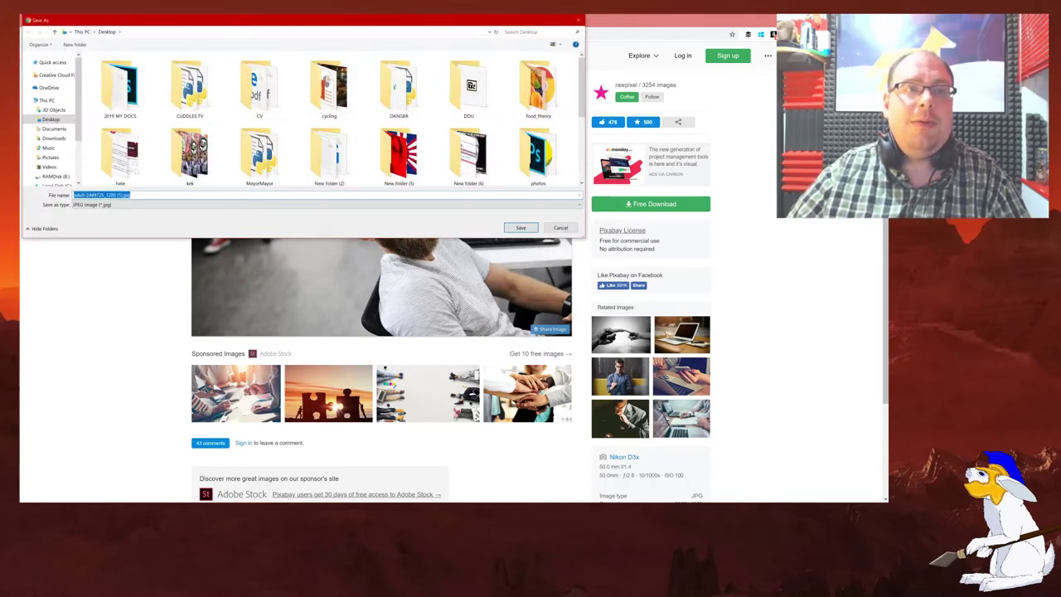
click(520, 227)
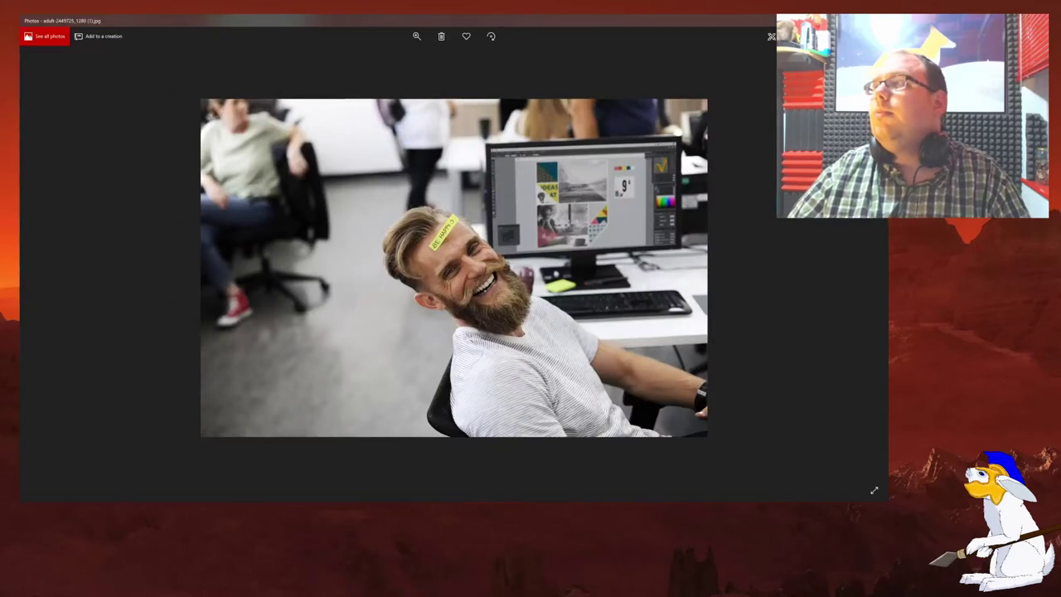
click(771, 36)
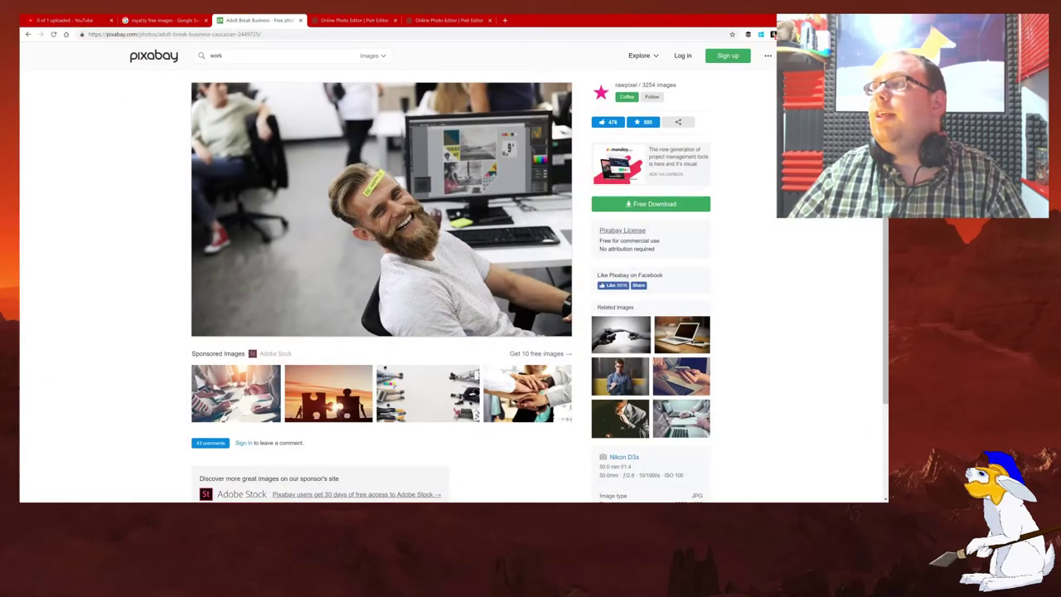
- Hide the desktop icons and launch Paint from the Start menu search
key(super+d)
right_click(324, 254)
mouse_move(365, 257)
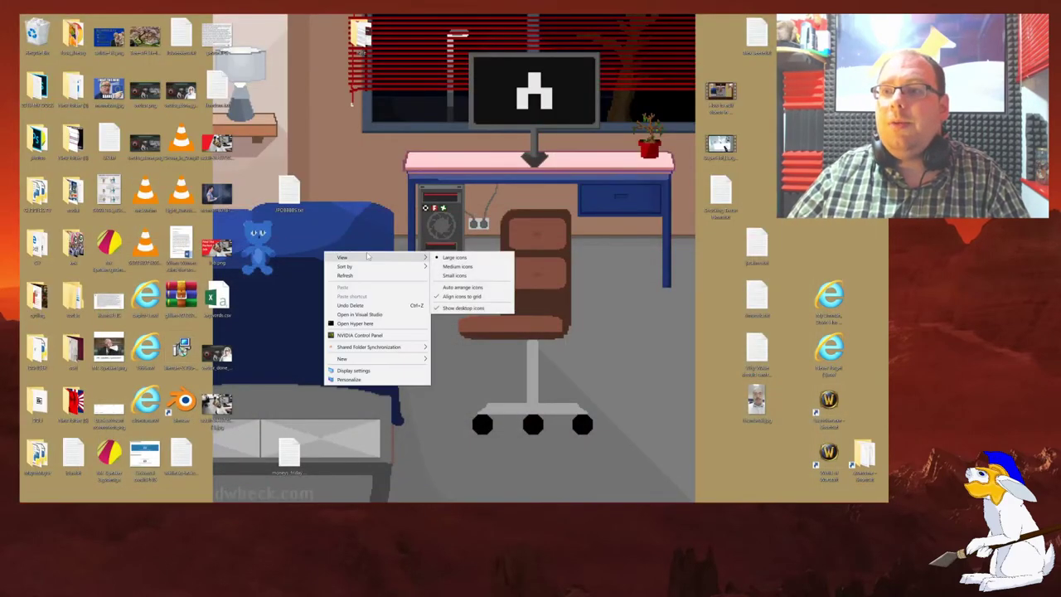
click(457, 307)
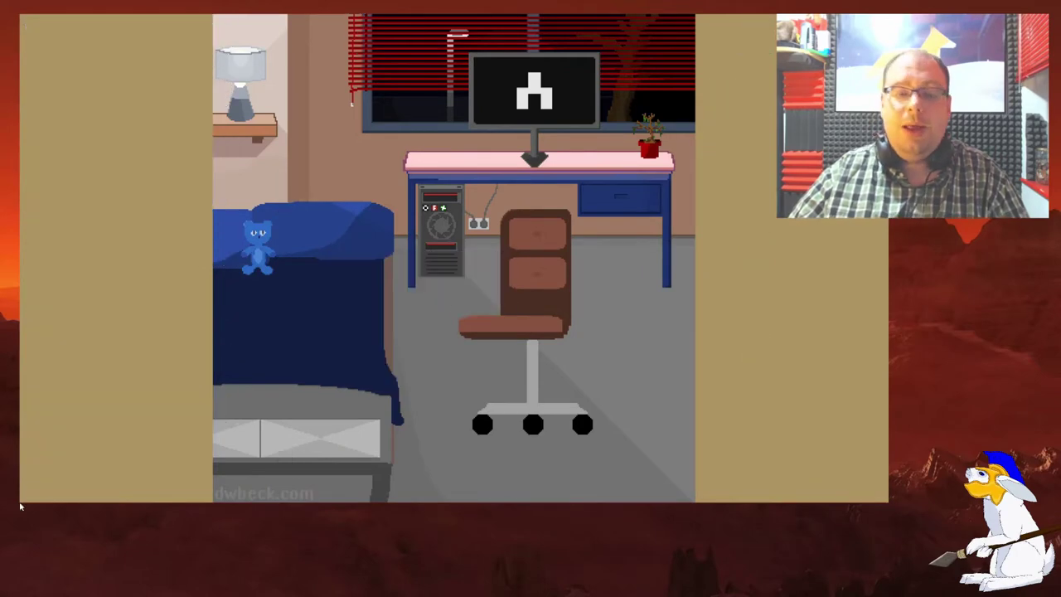
key(super)
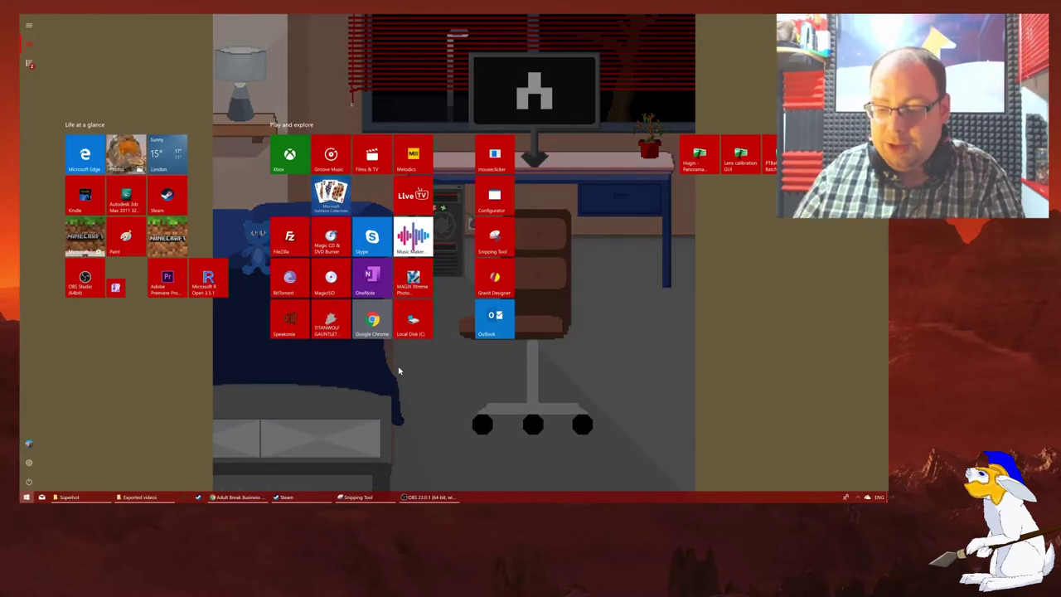
text(paint)
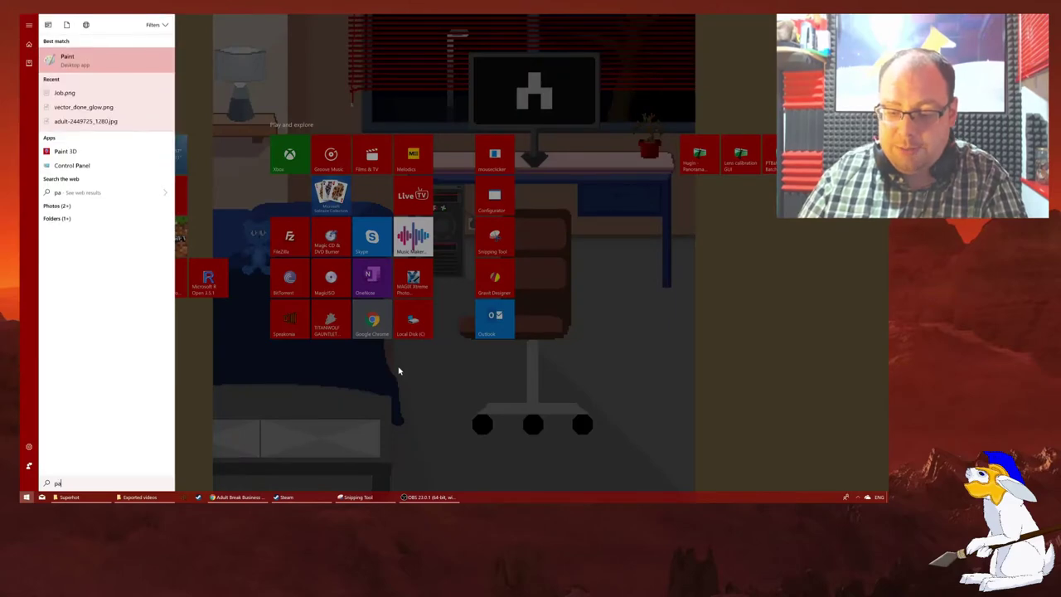
key(Return)
- Open the downloaded photo from Quick access recent files in Paint
click(30, 27)
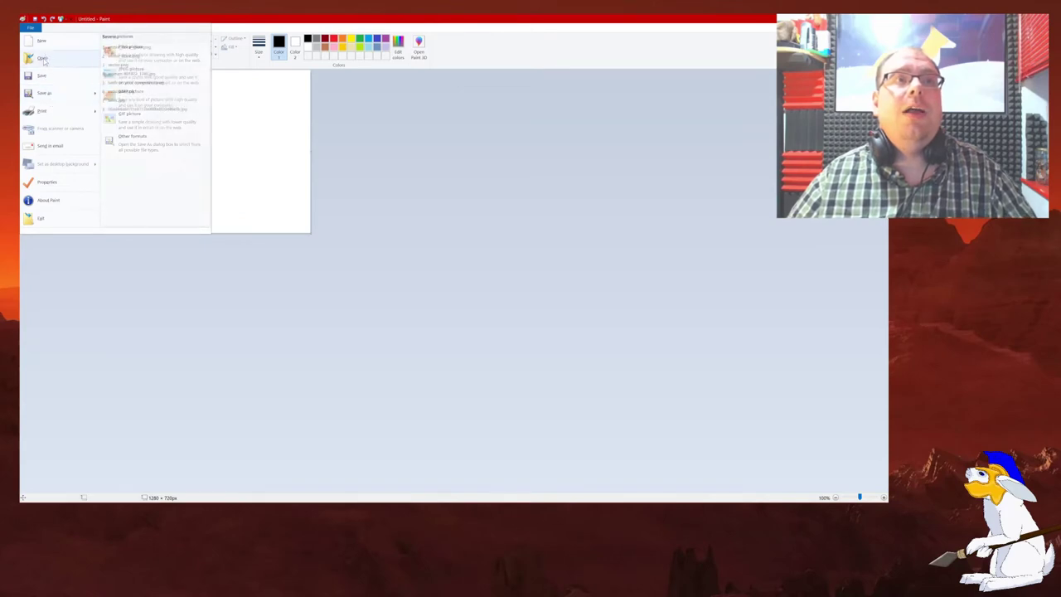
click(41, 57)
mouse_move(589, 192)
mouse_down()
mouse_move(590, 297)
mouse_move(588, 219)
mouse_up()
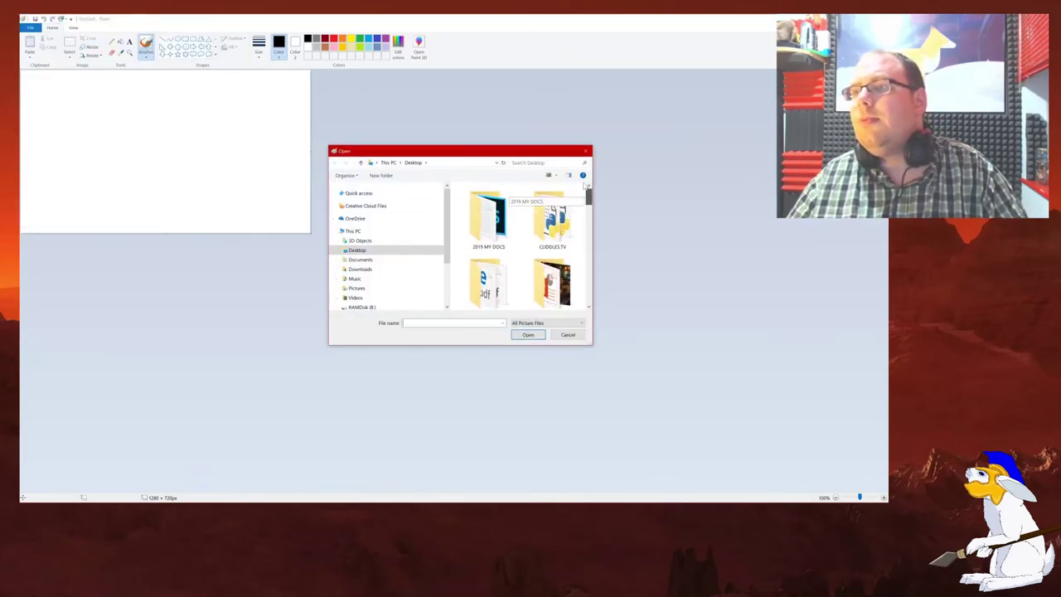
click(358, 192)
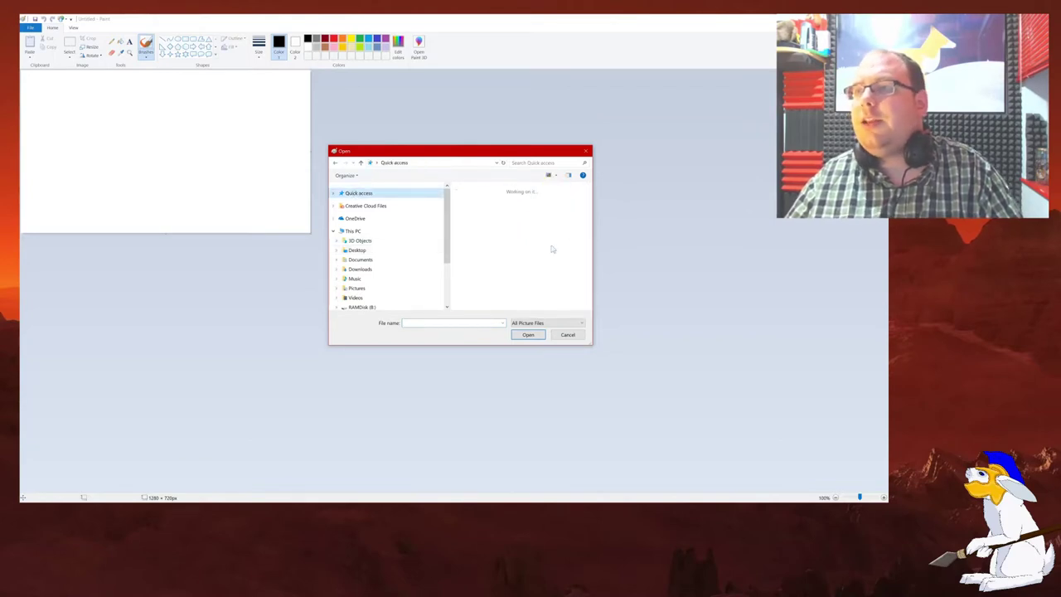
drag(588, 199, 589, 277)
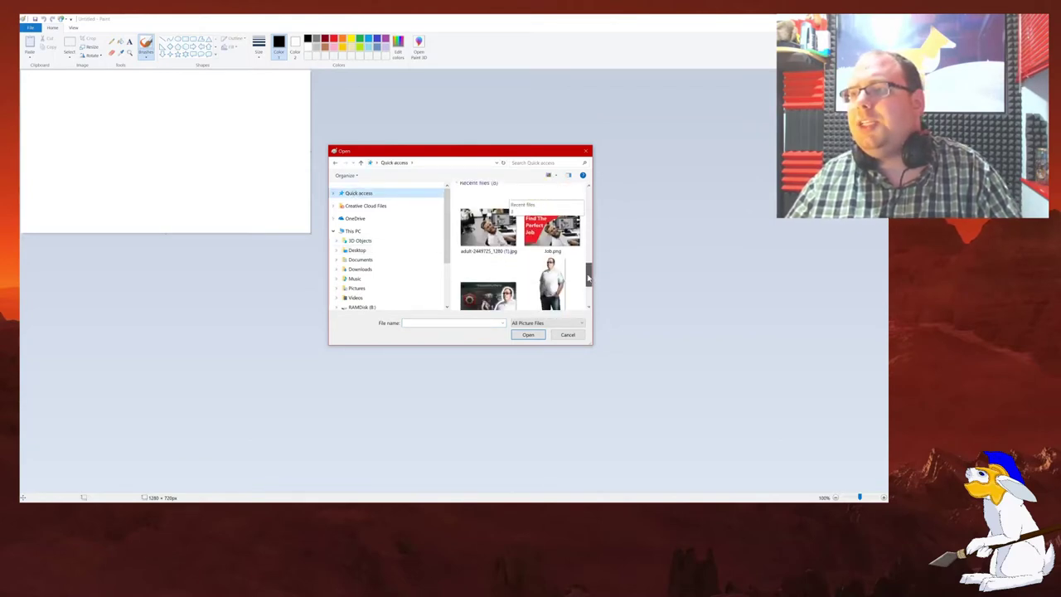
click(490, 230)
double_click(490, 230)
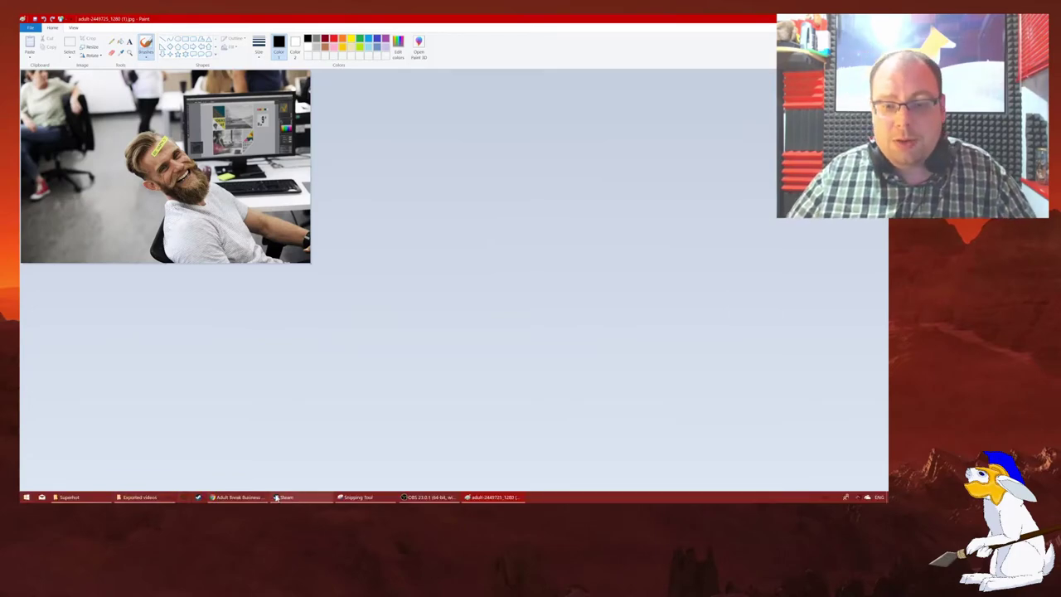
- Search Google for 'youtube thmnail size' in a new Chrome tab
click(237, 497)
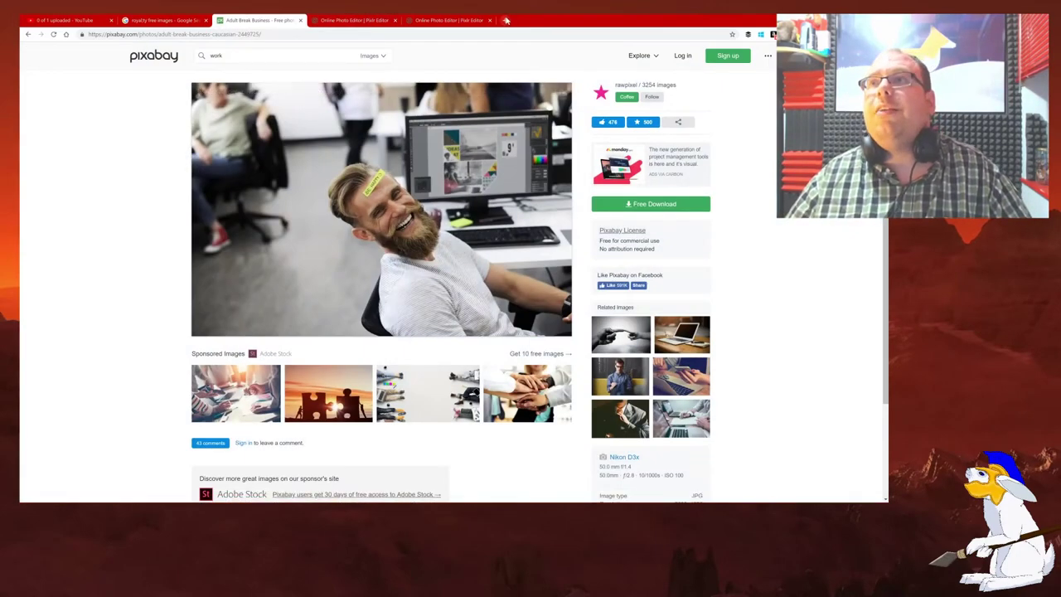
click(503, 20)
drag(501, 18, 311, 18)
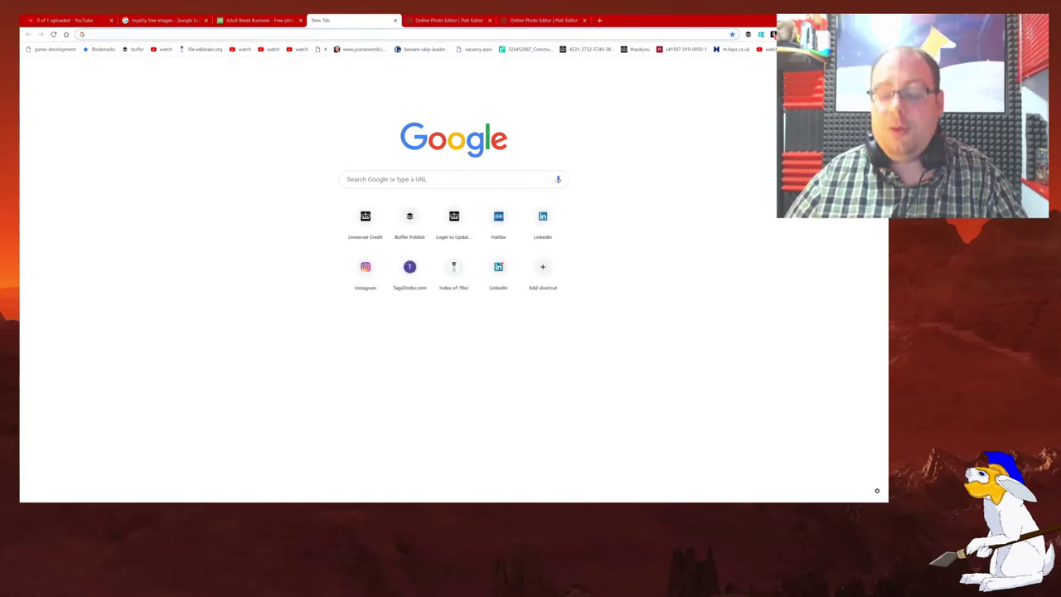
text(youtube)
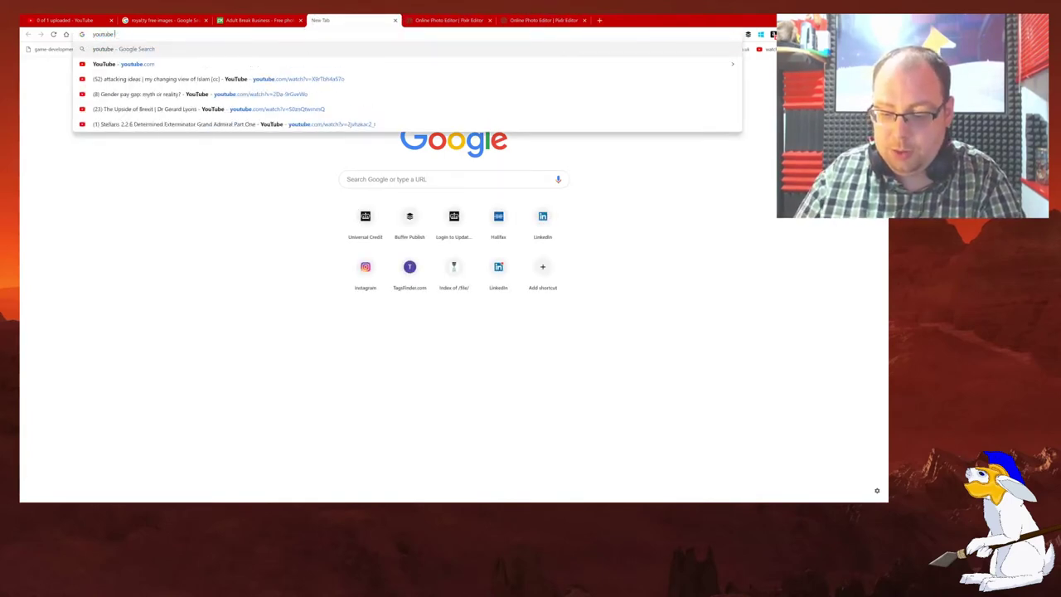
text( thmnail size)
key(Return)
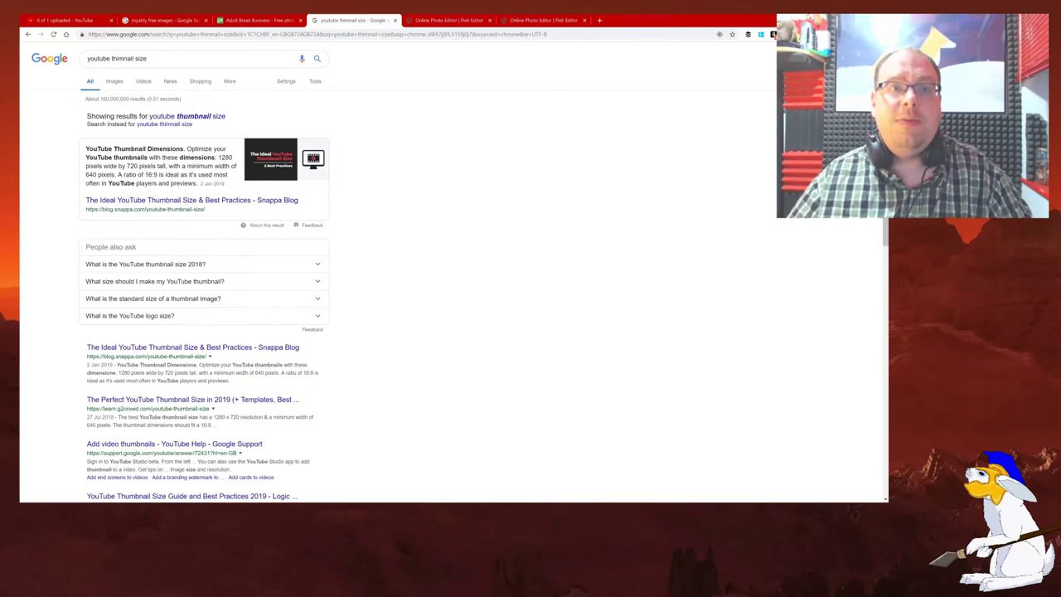
- Copy the 1280 width value from the search result snippet
drag(218, 158, 237, 161)
click(235, 161)
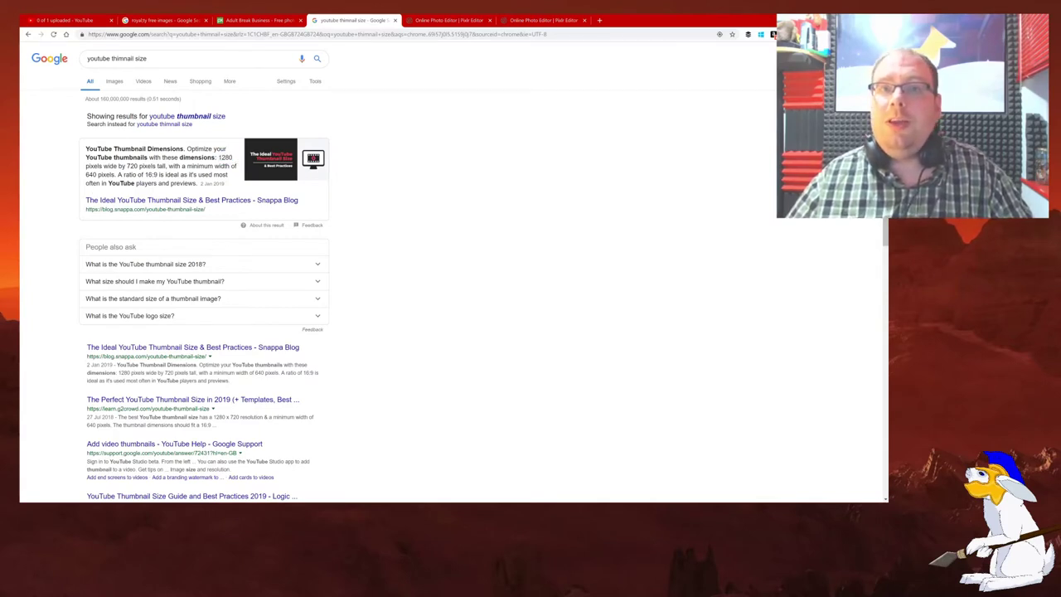
double_click(222, 158)
right_click(223, 159)
click(240, 166)
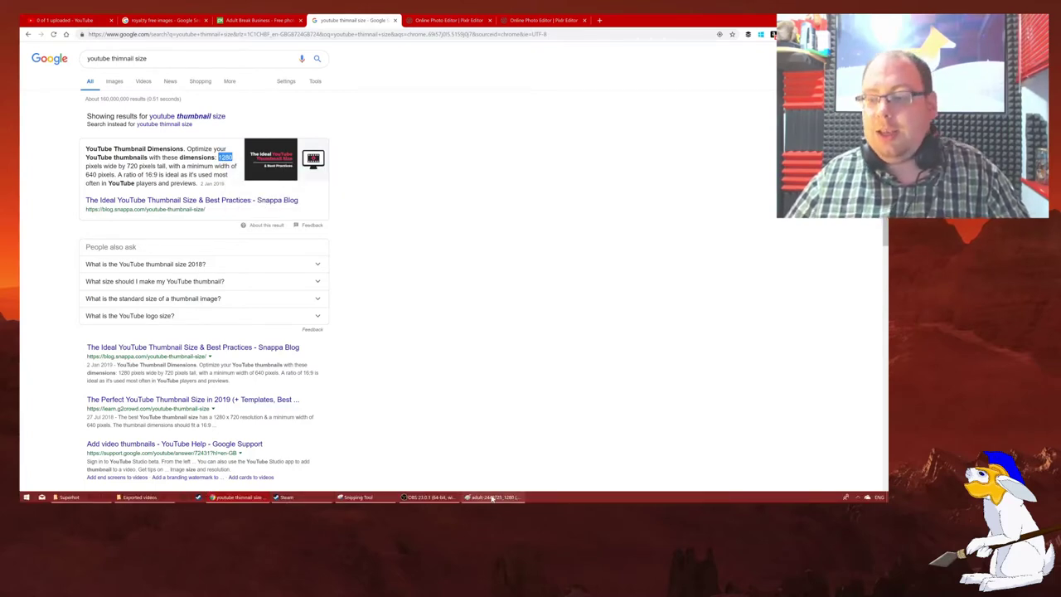
- Check the image size in Paint's Resize dialog without changing it
click(492, 497)
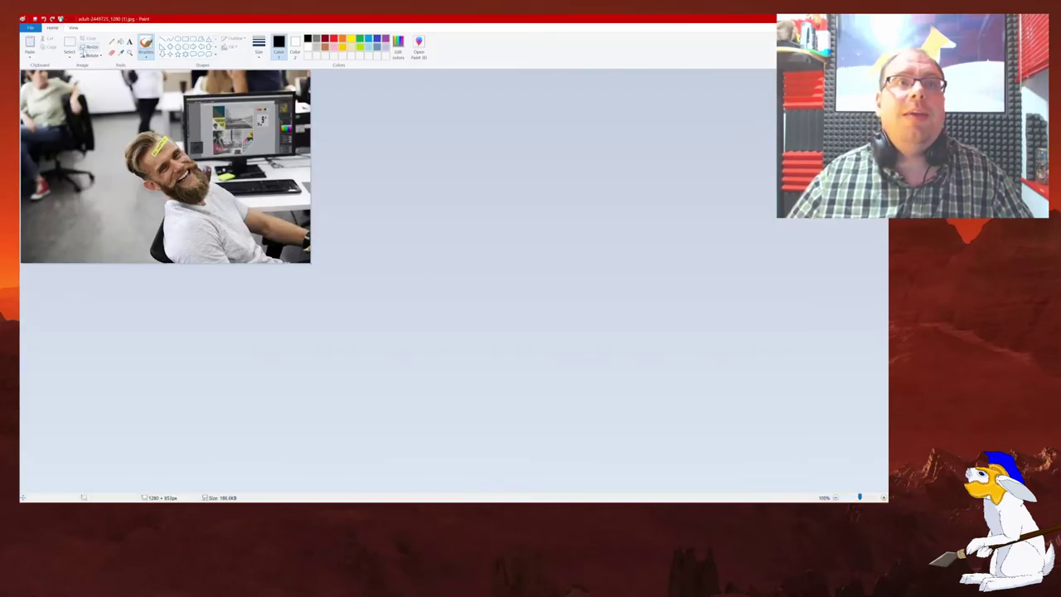
click(83, 48)
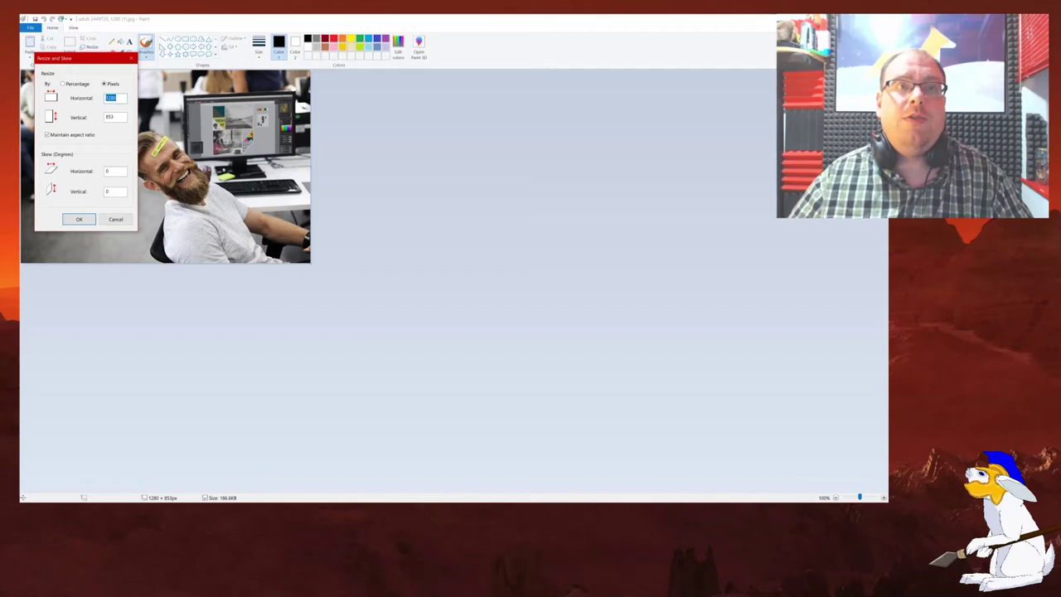
key(Tab)
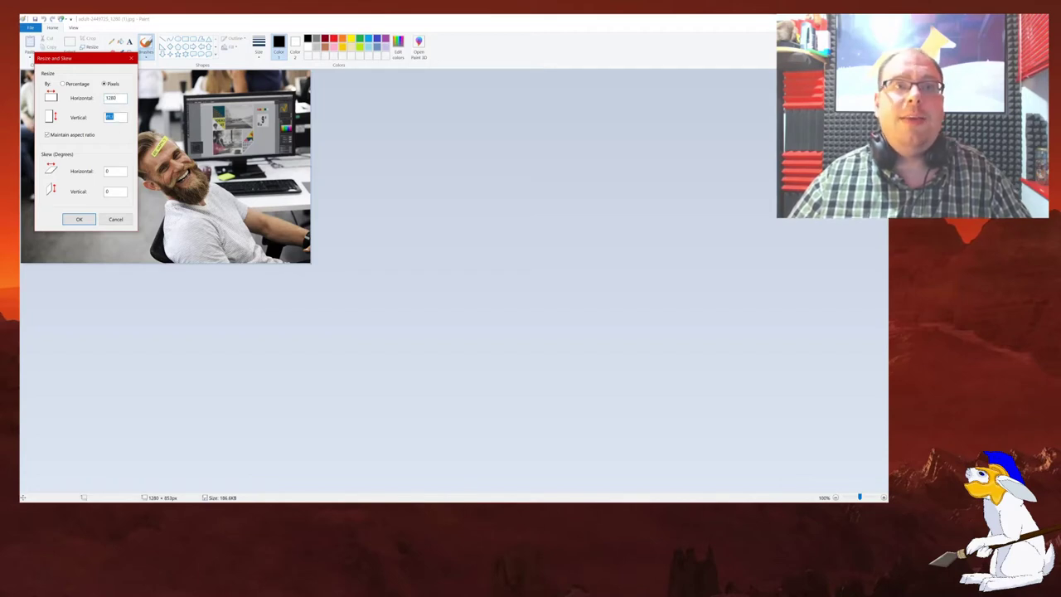
click(123, 222)
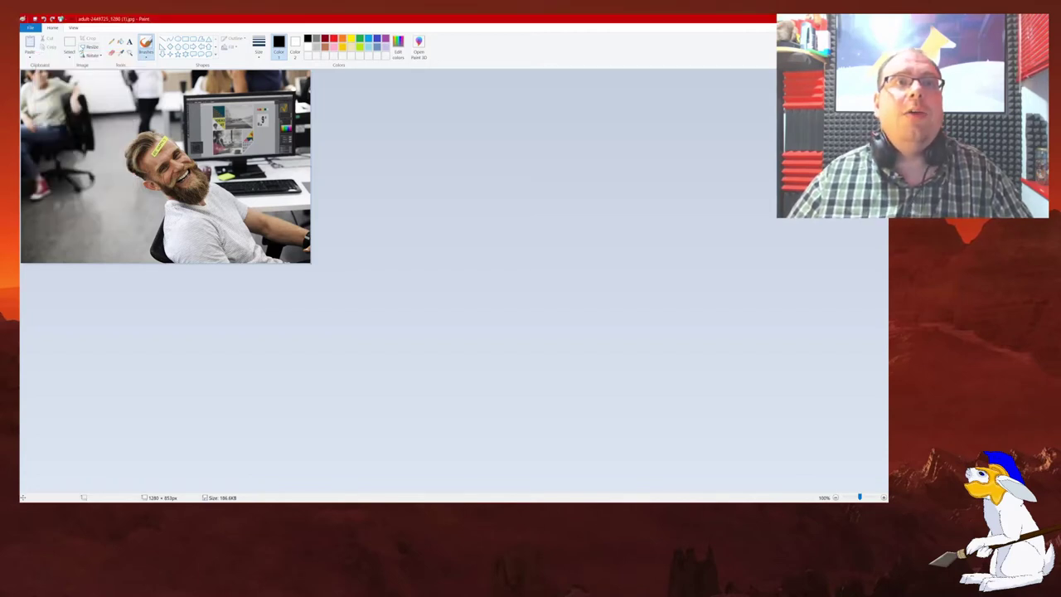
- Select the whole photo, shift it up, and trim the empty strip off the canvas bottom
click(69, 43)
right_click(218, 208)
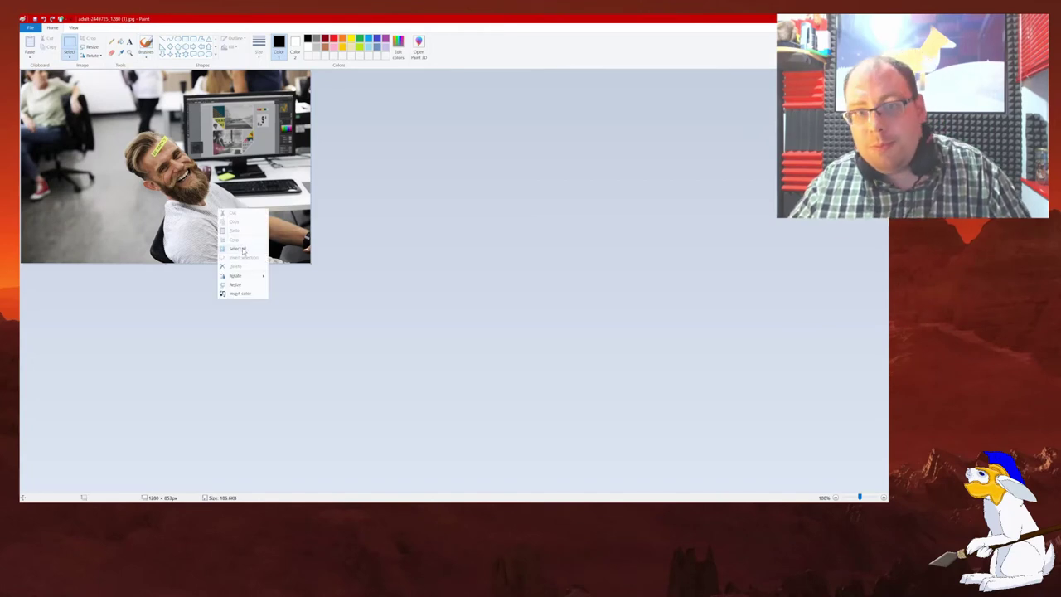
click(239, 249)
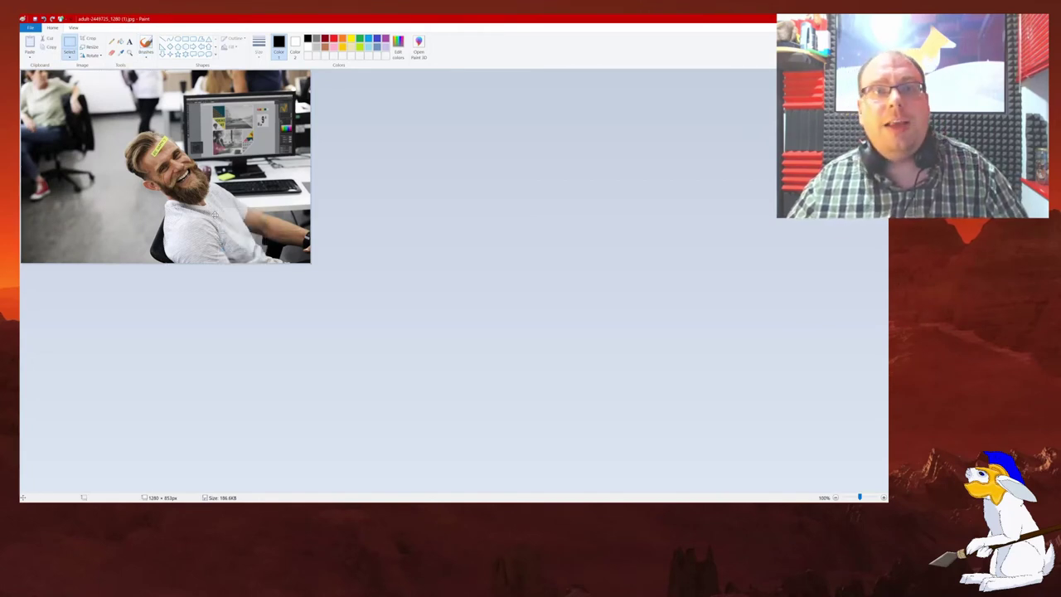
drag(213, 212, 213, 206)
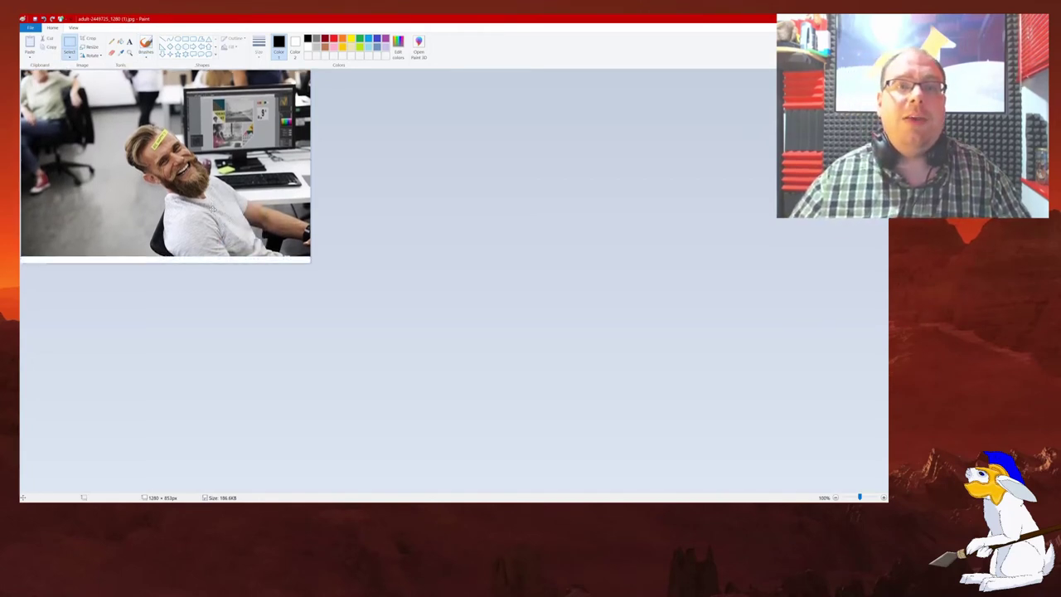
drag(298, 95, 300, 83)
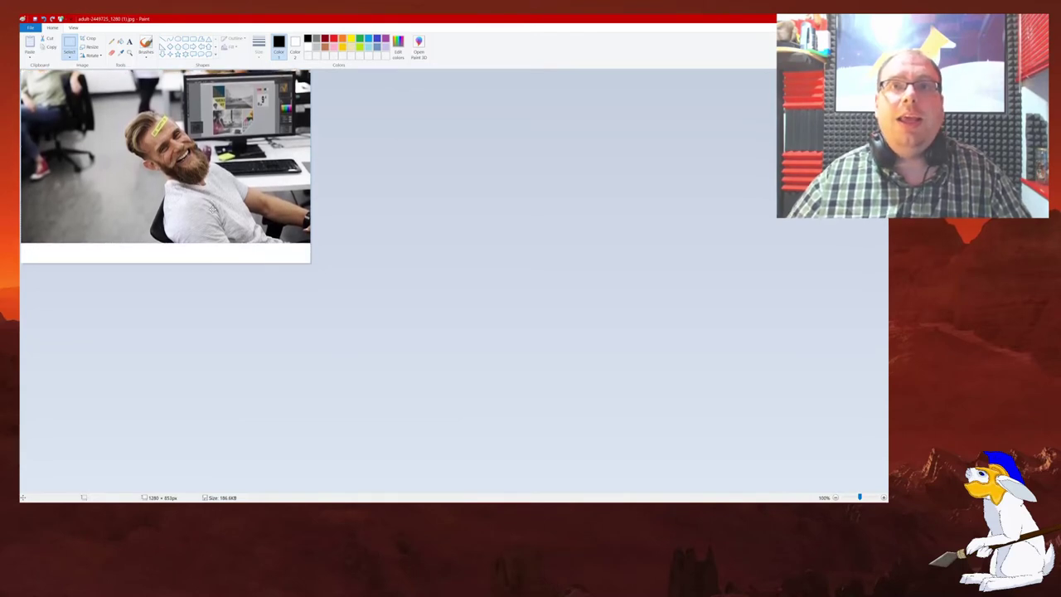
click(122, 306)
mouse_move(164, 262)
mouse_down()
mouse_move(166, 241)
mouse_move(177, 240)
mouse_up()
- Resize the image to 1280 × 720 and confirm the size in pixels
click(96, 47)
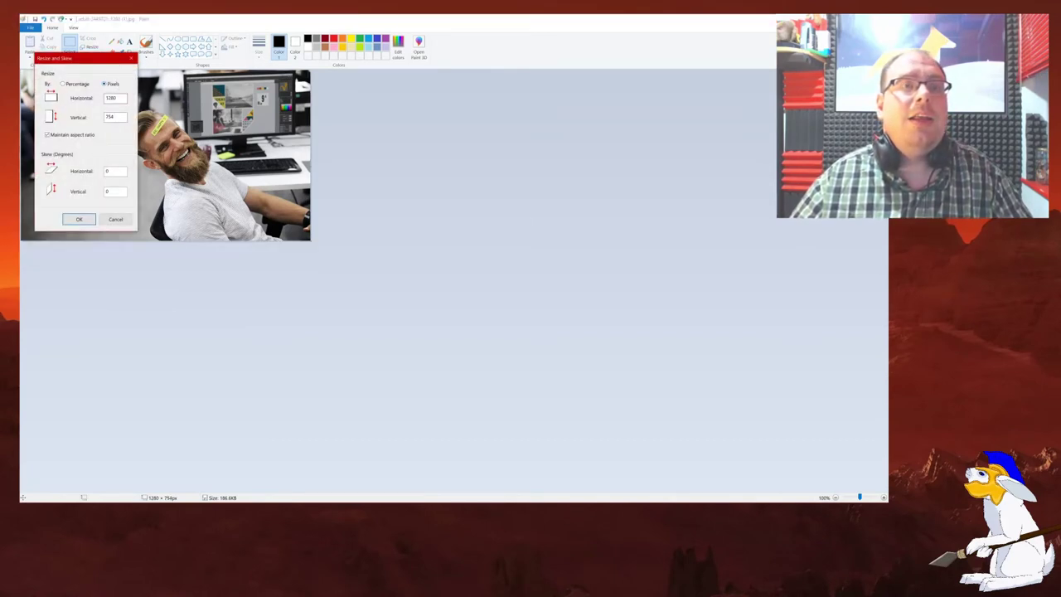
click(115, 219)
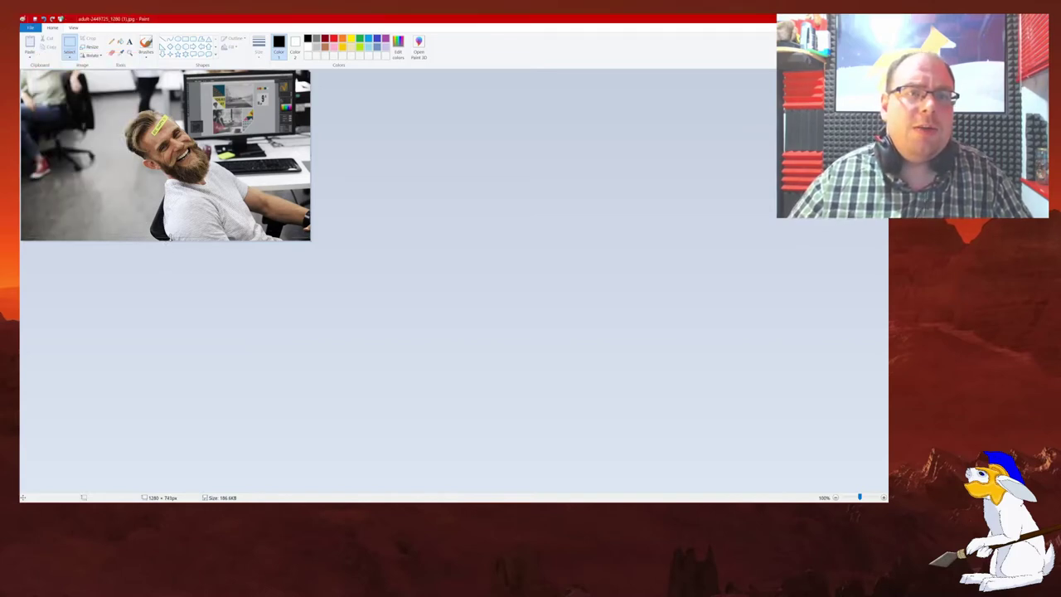
click(99, 47)
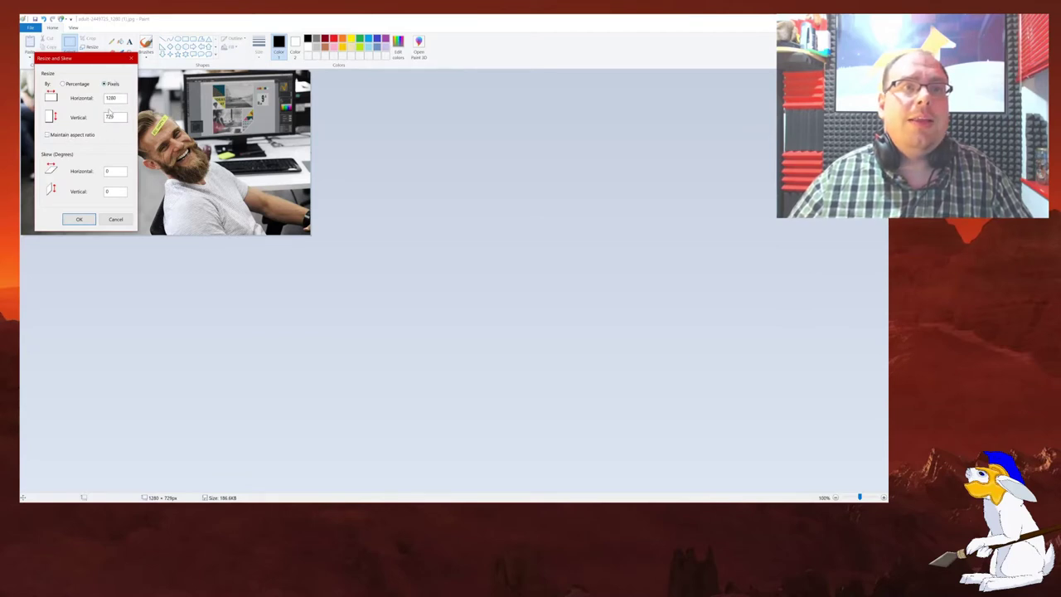
key(Return)
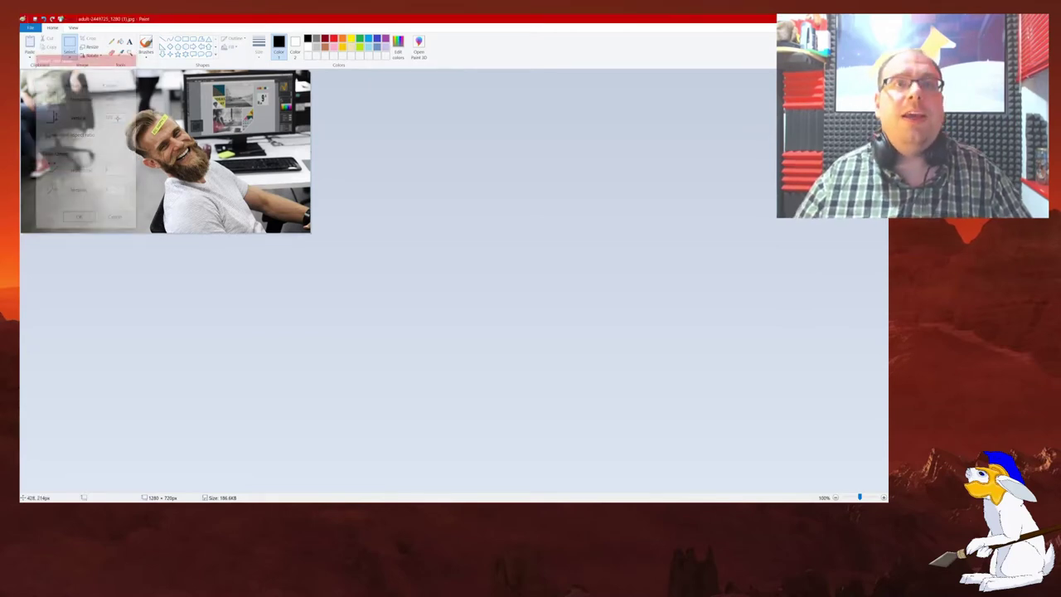
click(88, 47)
click(106, 84)
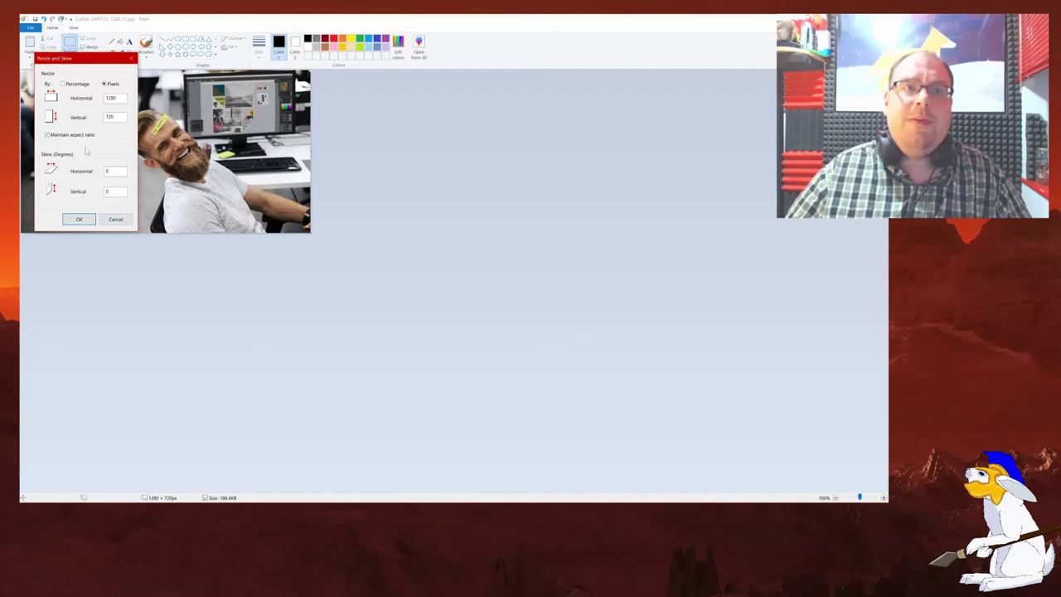
click(118, 219)
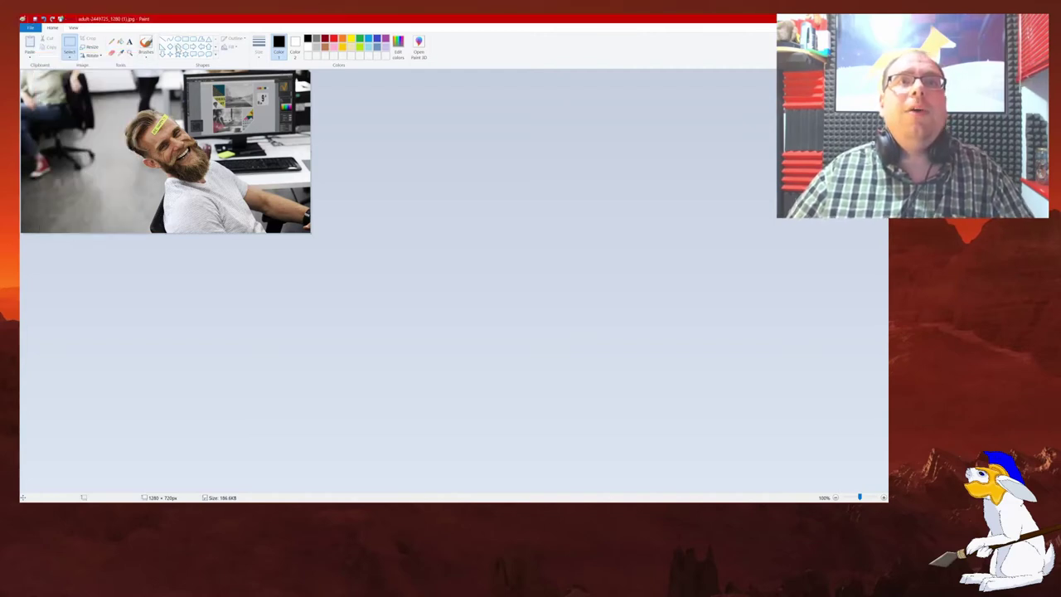
- Pick the Polygon shape with red as both colours, undoing a trial line
click(199, 42)
click(332, 39)
click(294, 45)
click(333, 39)
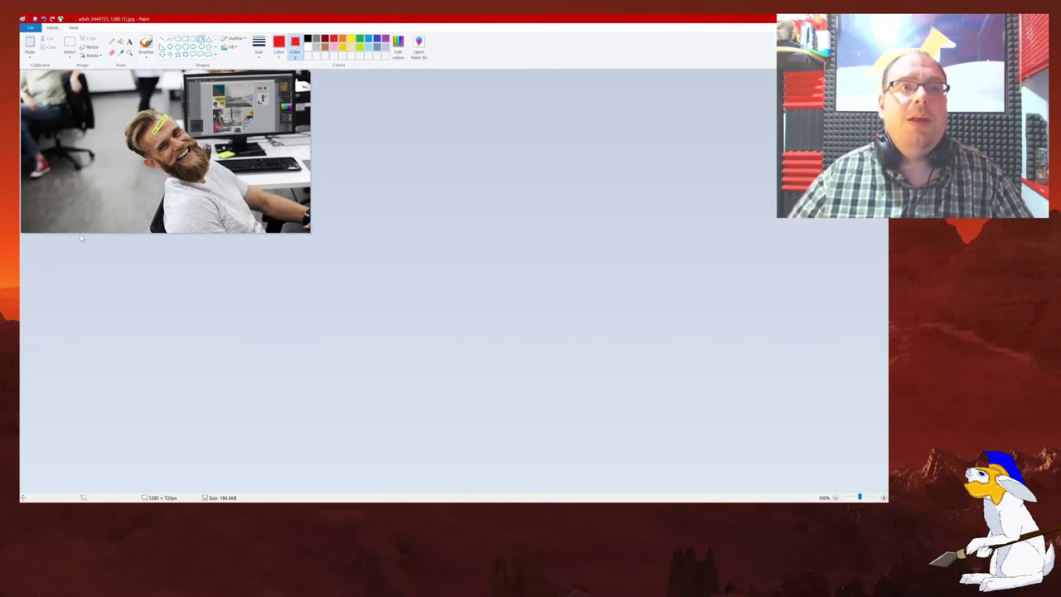
drag(66, 186, 74, 161)
key(ctrl+z)
click(236, 38)
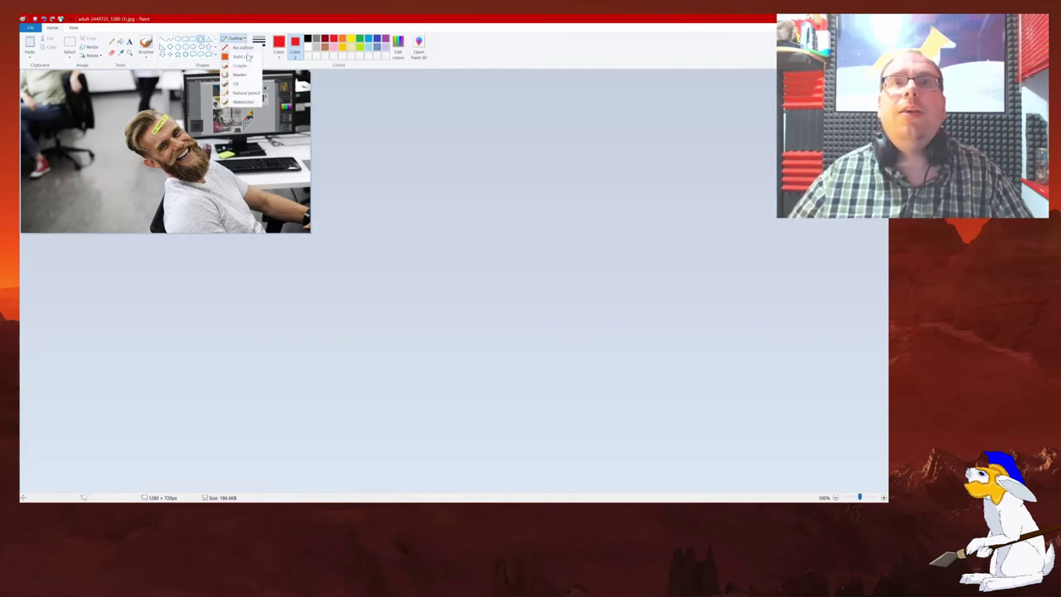
- Set the polygon to solid outline, solid colour fill and a chosen line thickness
click(242, 57)
click(235, 38)
click(243, 56)
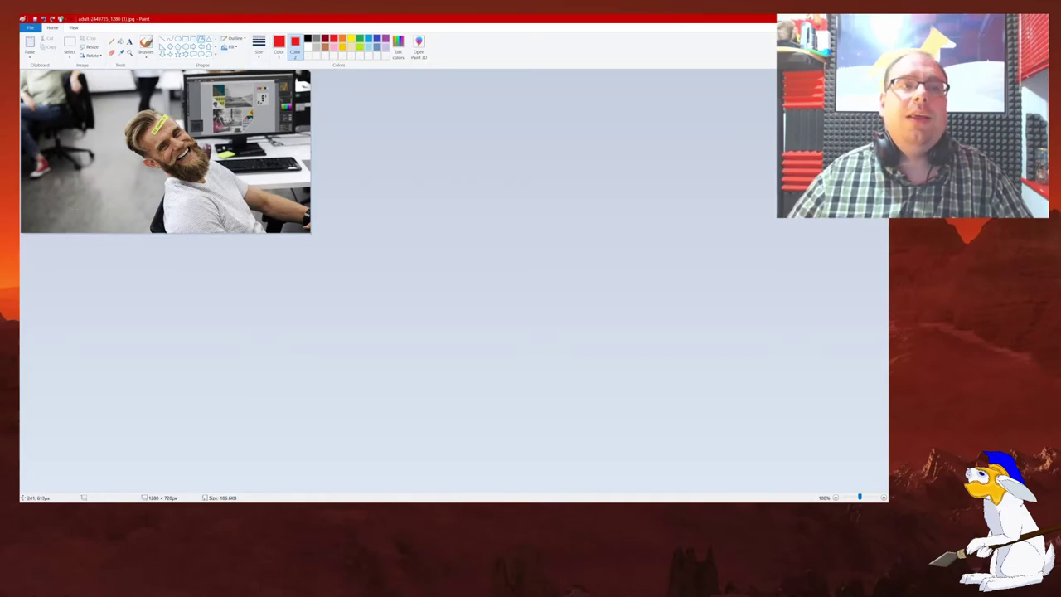
click(258, 46)
click(276, 100)
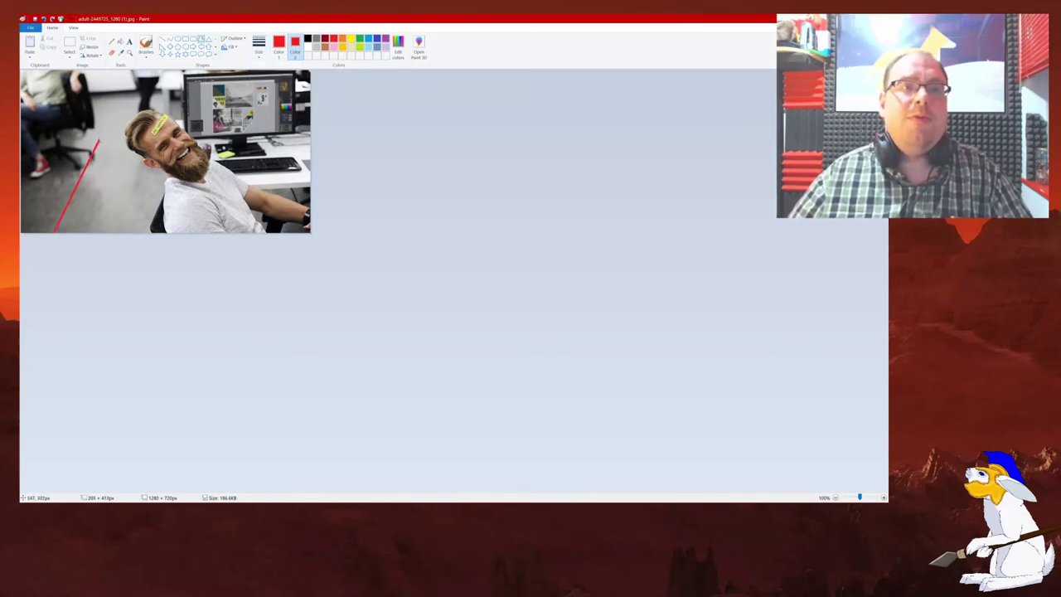
- Draw a red polygon down the photo's left edge with an inward zig-zag edge
drag(54, 232, 108, 144)
click(80, 92)
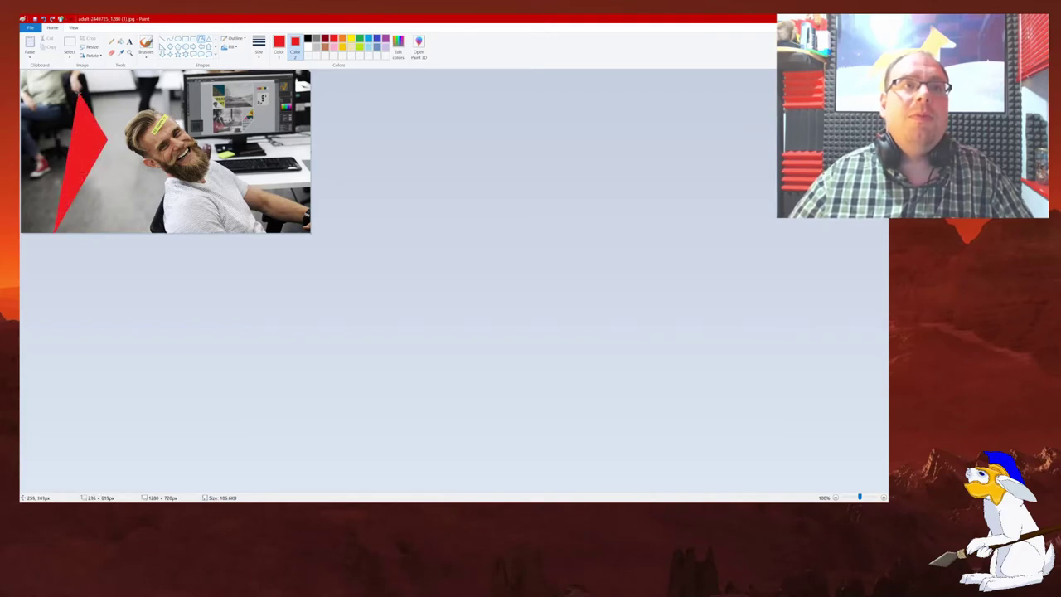
click(116, 72)
click(98, 124)
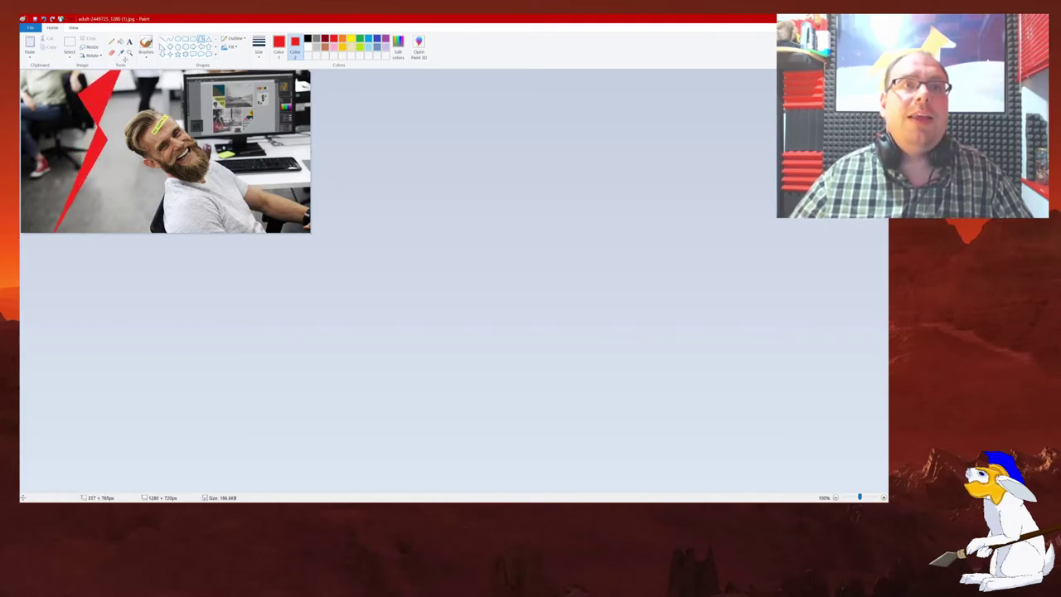
drag(122, 59, 133, 58)
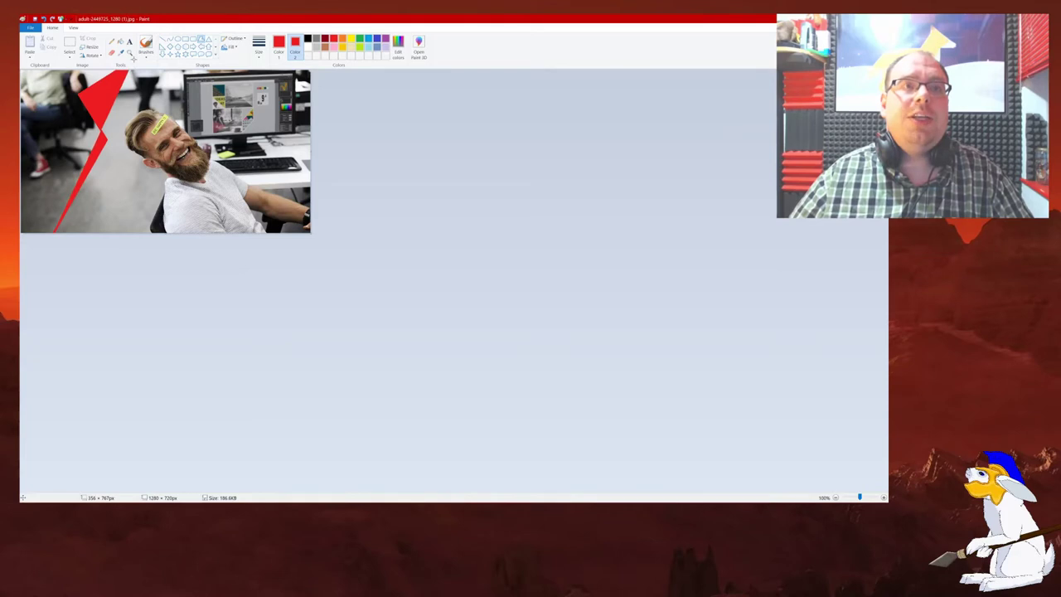
click(21, 70)
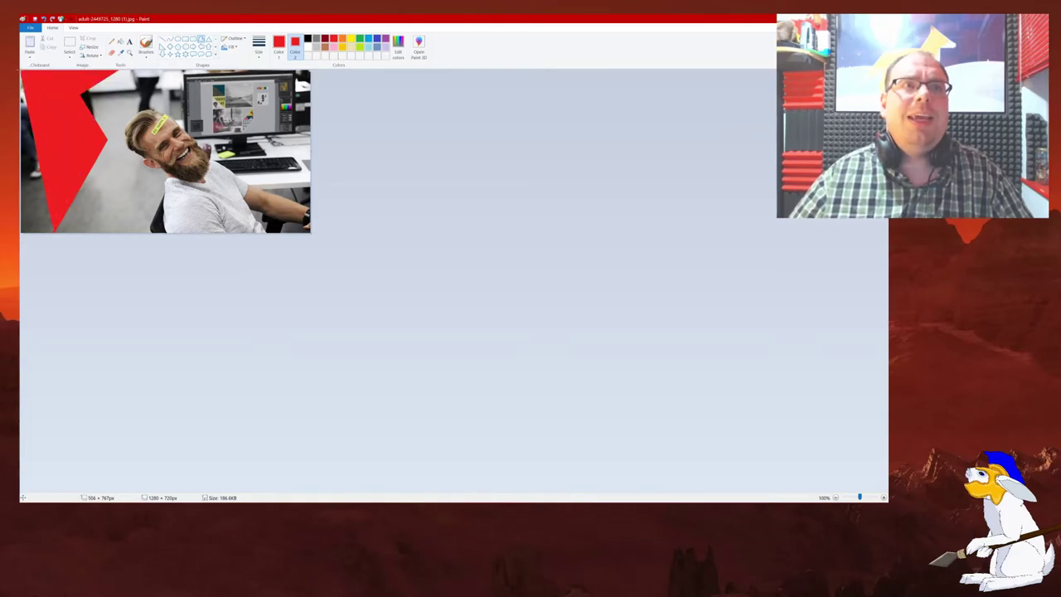
click(20, 236)
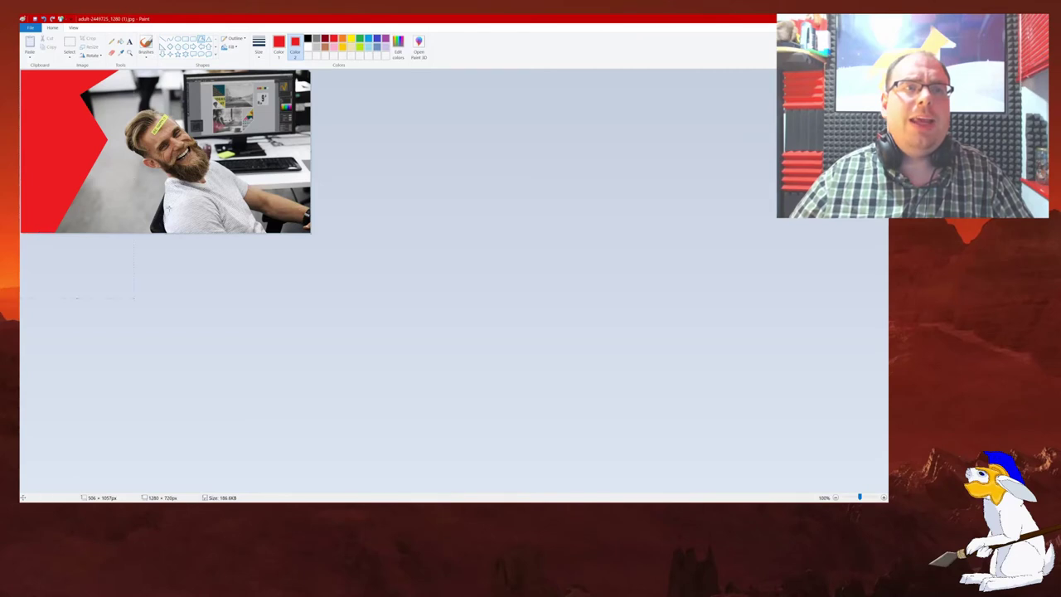
key(Return)
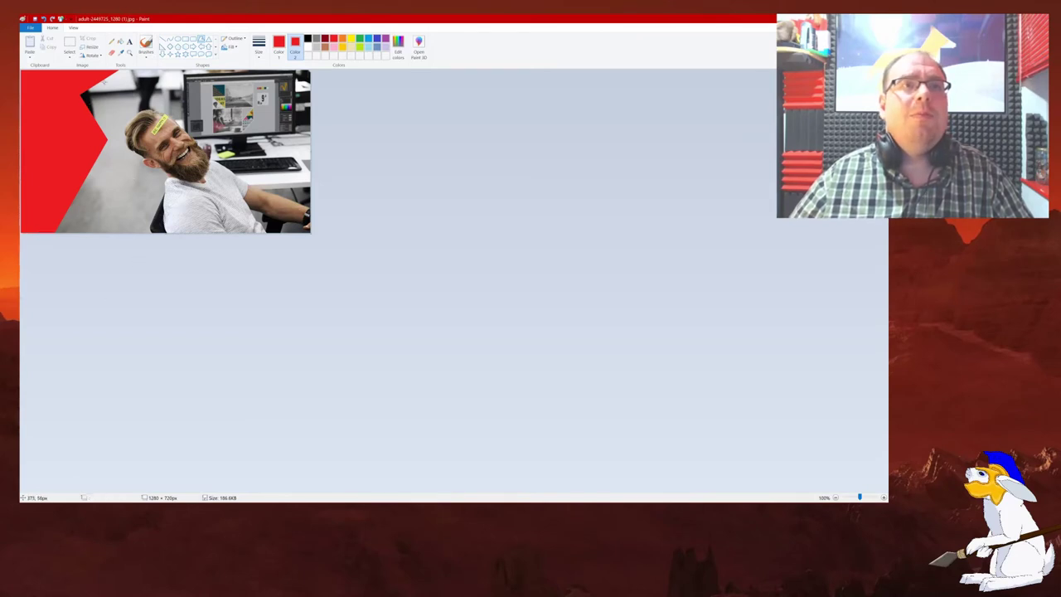
- Draw a second red polygon over the panel edge, forming one clean arrow point toward the man
mouse_move(100, 78)
mouse_down()
mouse_move(101, 143)
mouse_move(68, 241)
mouse_up()
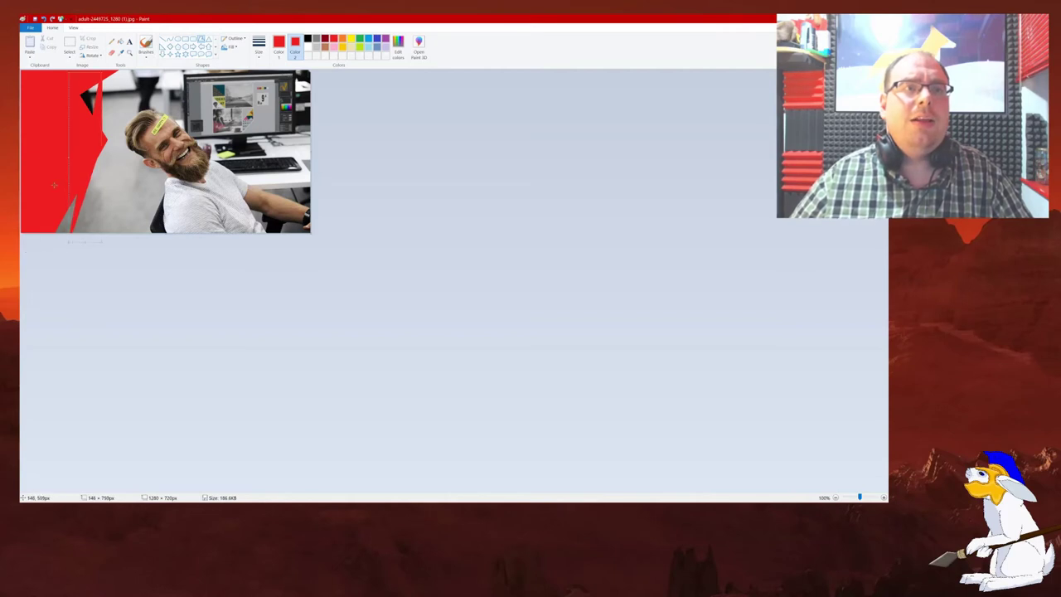
click(46, 184)
click(147, 85)
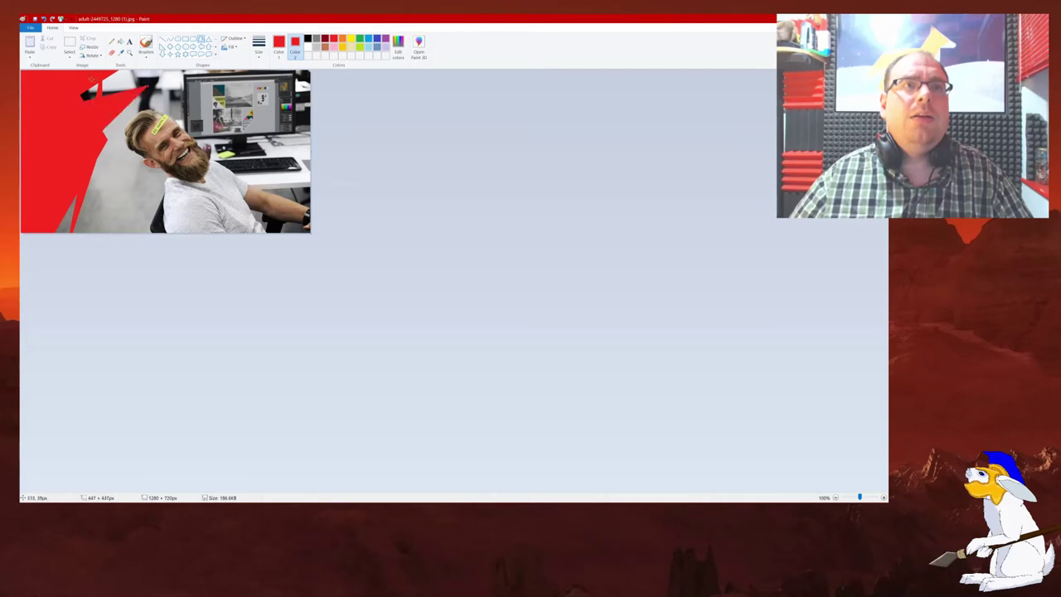
click(67, 80)
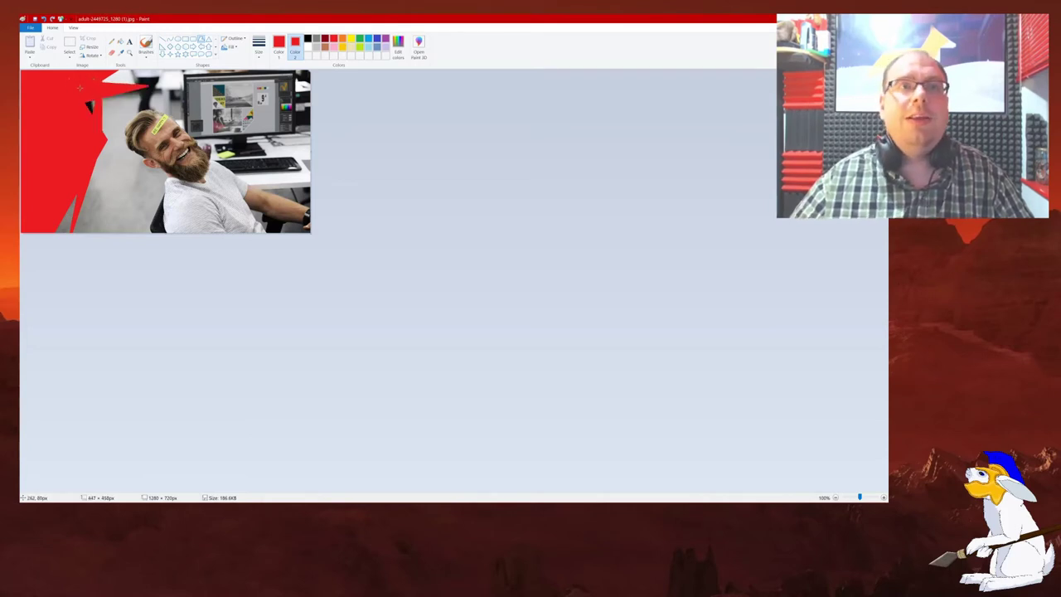
click(100, 79)
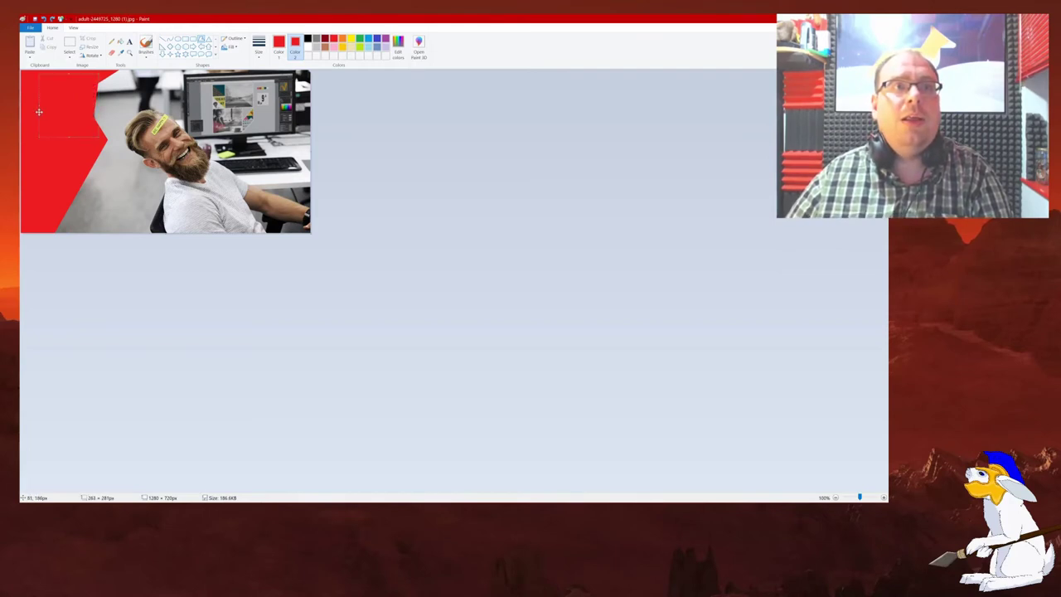
click(38, 111)
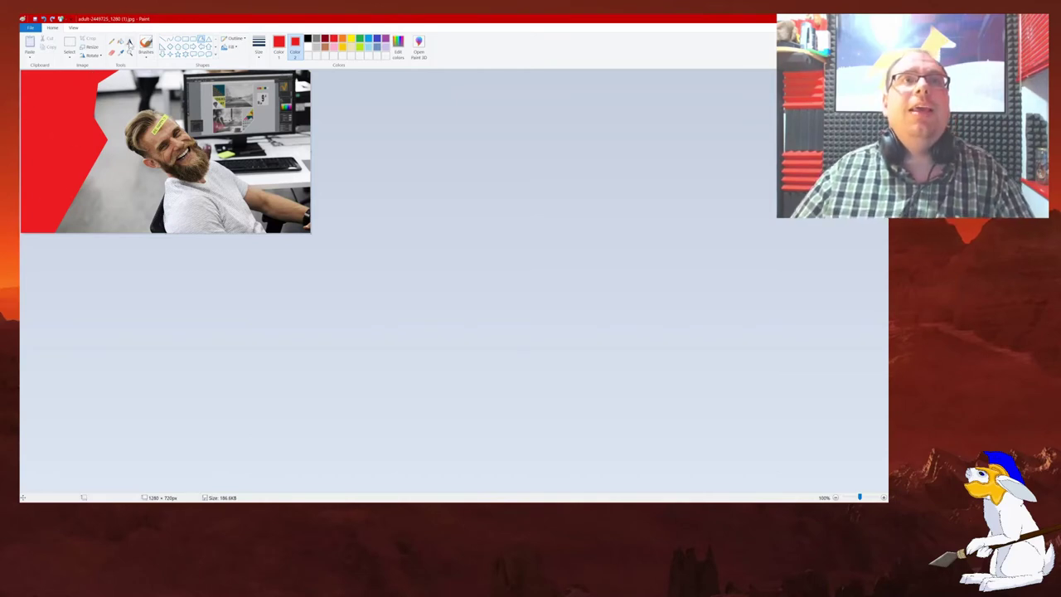
- Place a text box on the red panel with size 60 white text
click(129, 42)
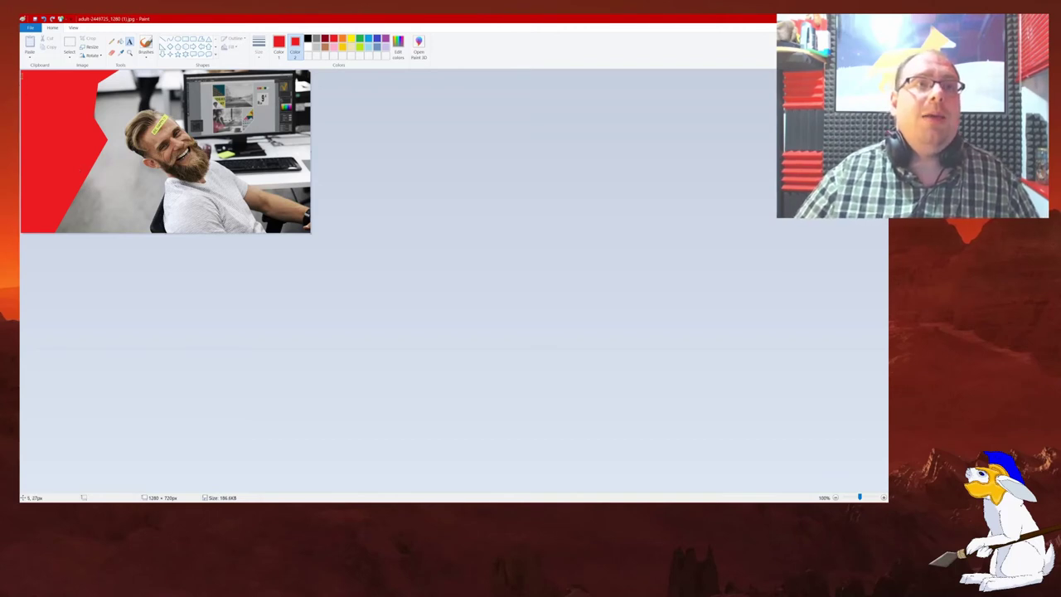
click(31, 79)
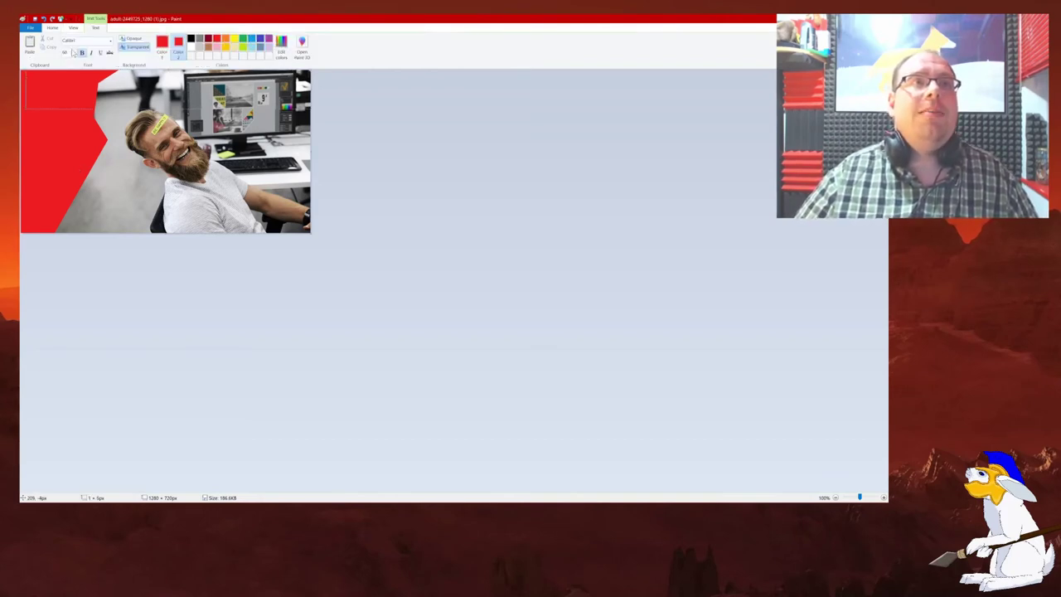
click(74, 53)
click(42, 95)
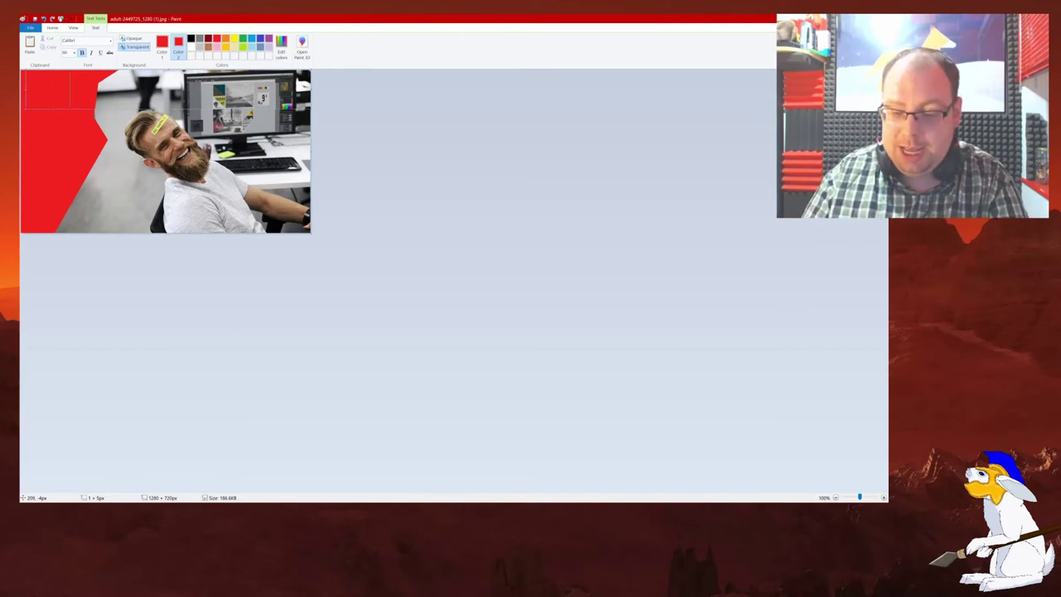
text(AS)
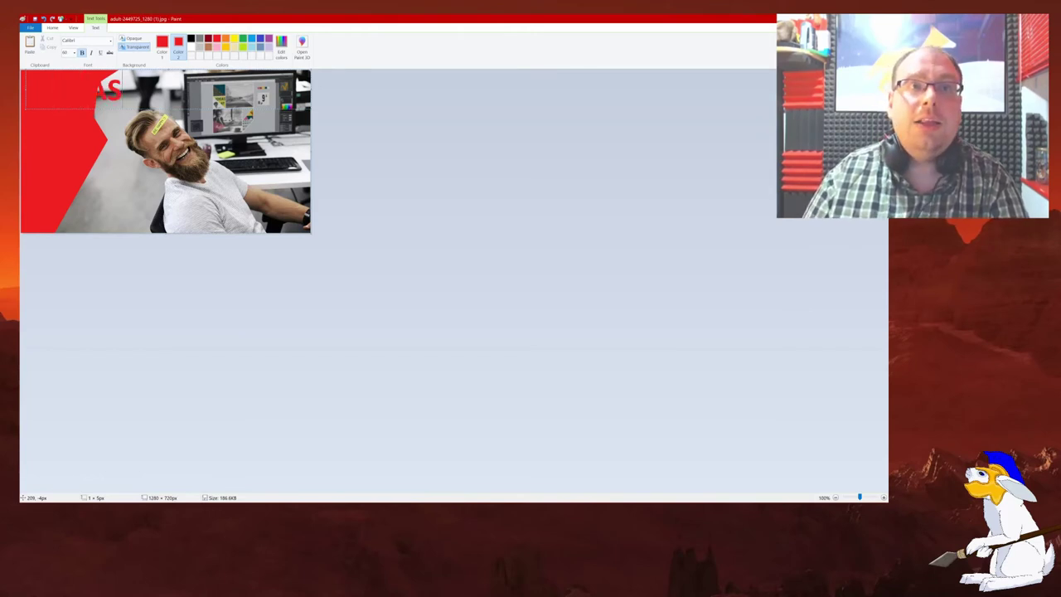
key(BackSpace)
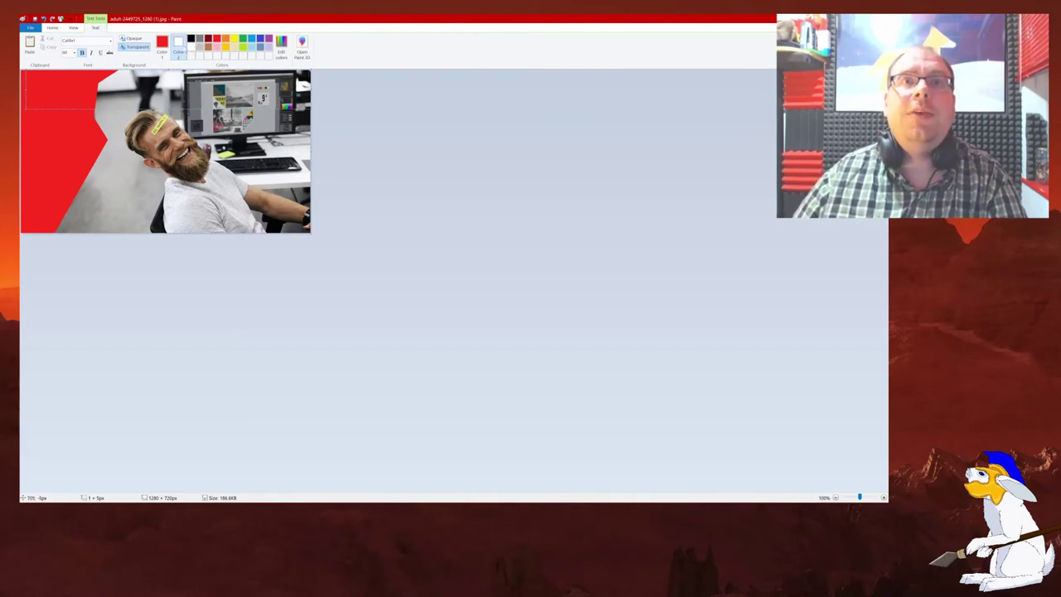
click(190, 47)
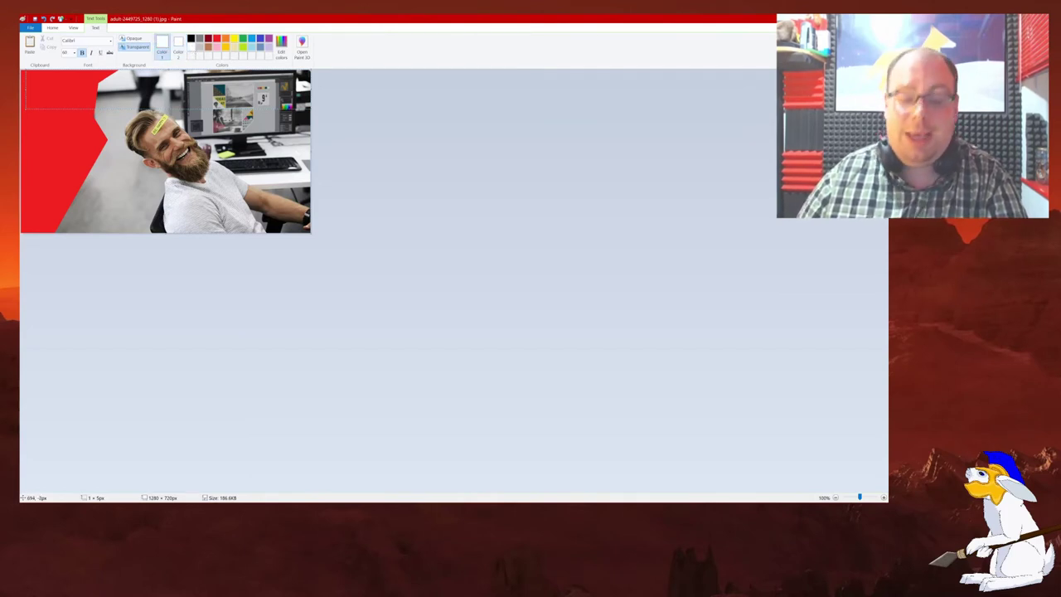
- Type 'Men At Work' on three stacked lines and commit it
text(Men)
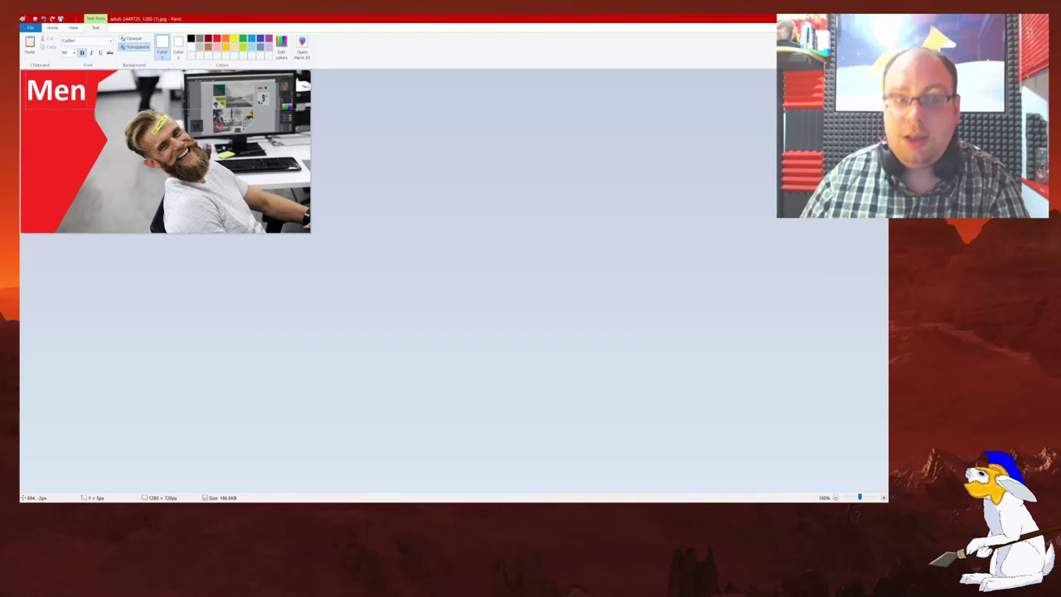
key(Return)
text(At)
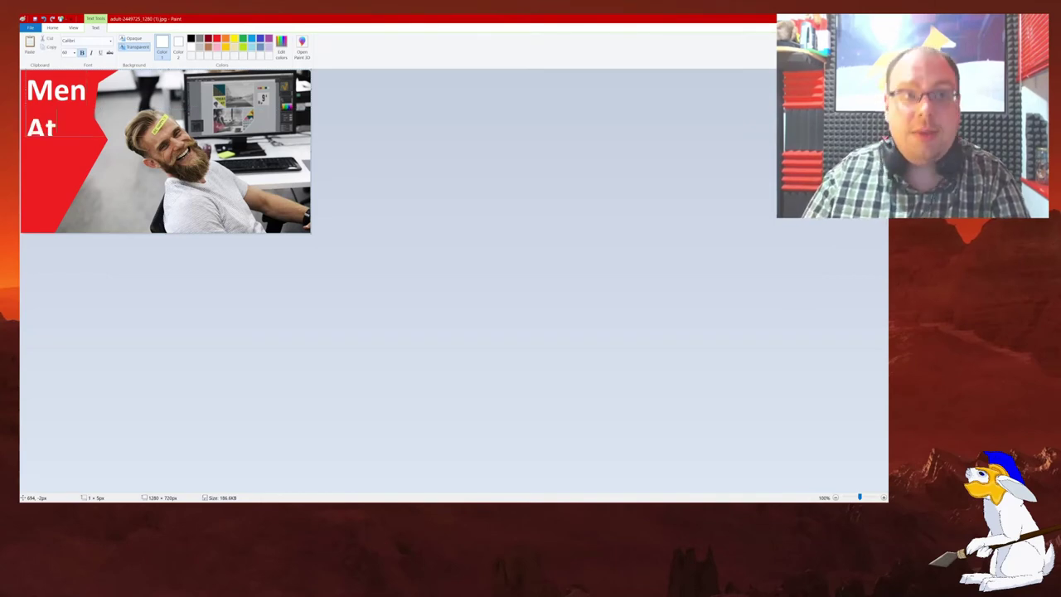
key(Return)
text(Work)
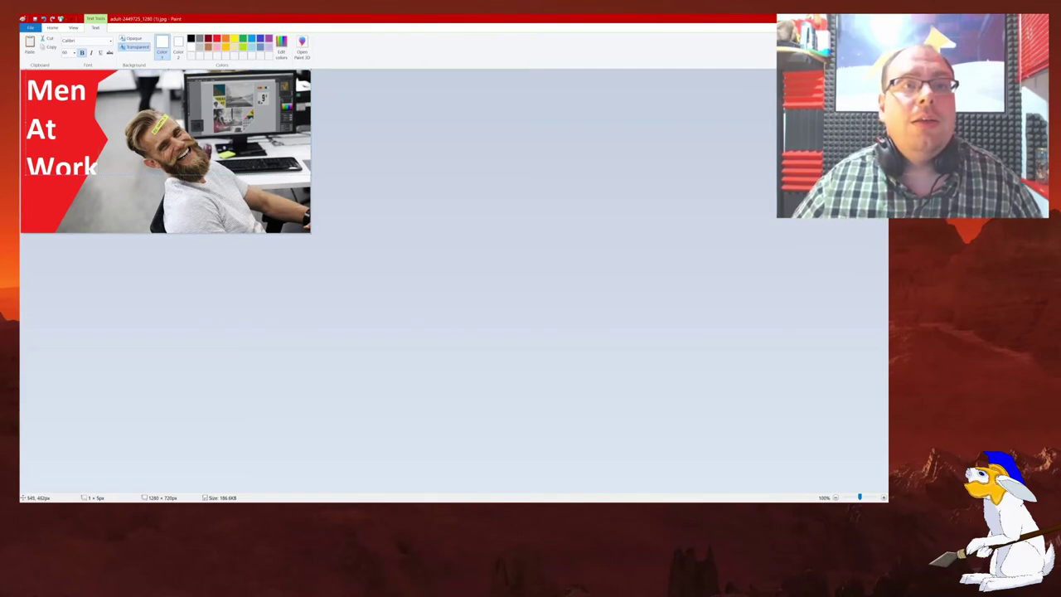
click(176, 275)
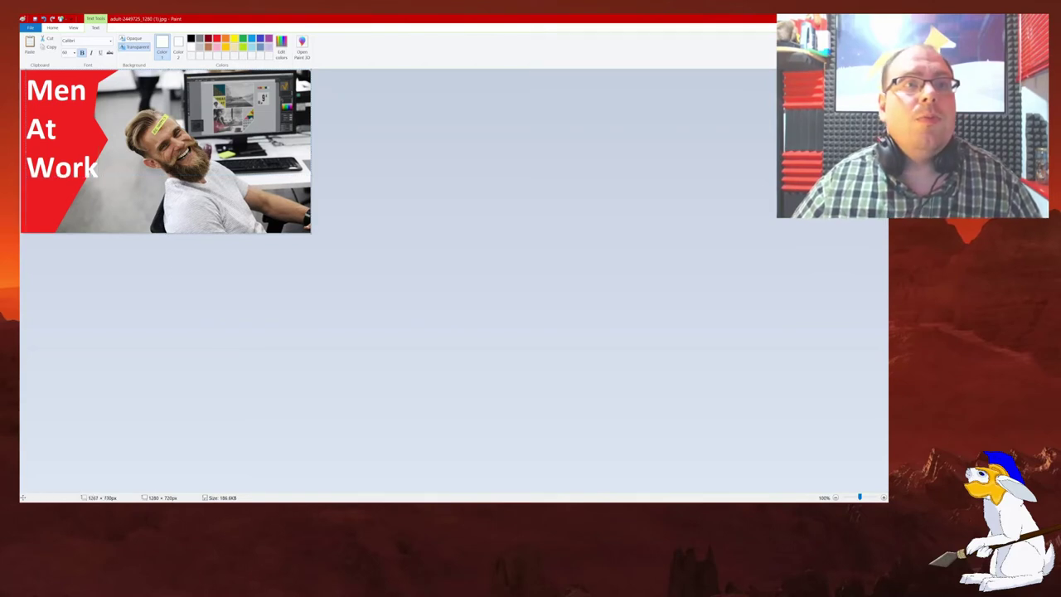
- Copy the Men At Work title, then delete it from the picture
key(ctrl+a)
right_click(73, 97)
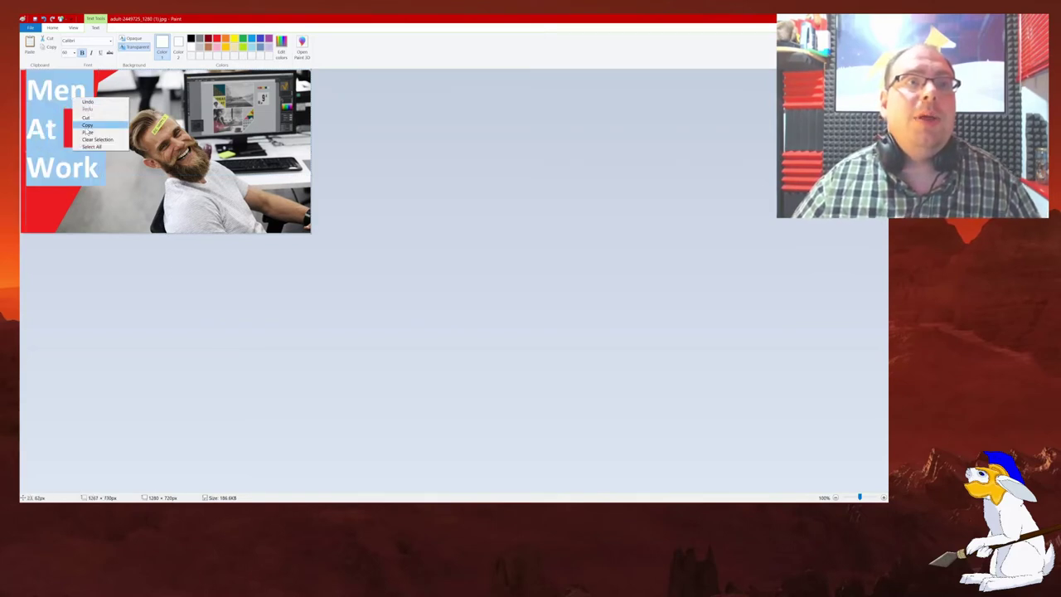
click(87, 126)
key(Delete)
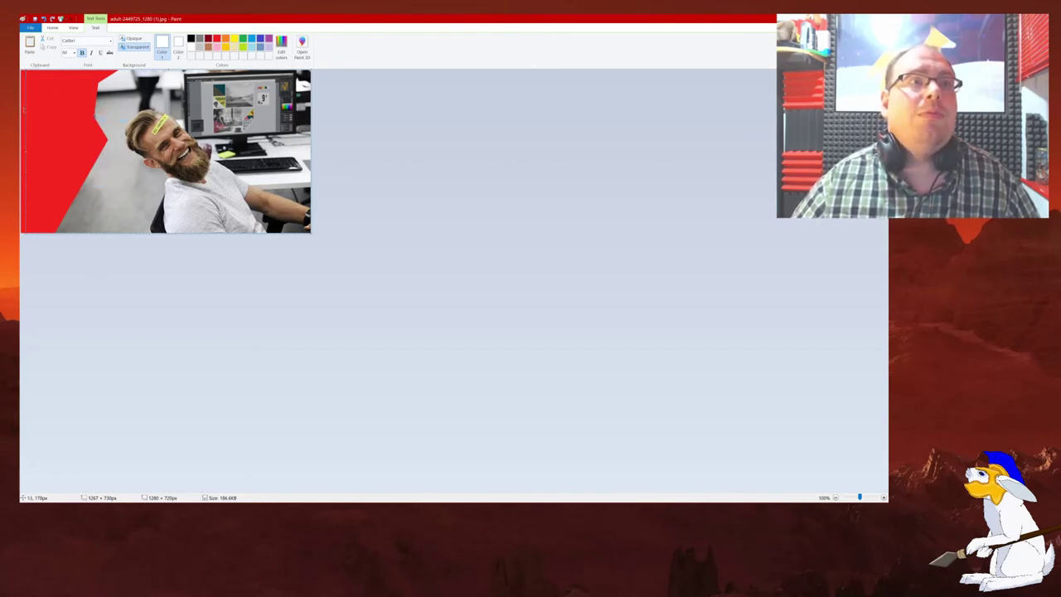
click(23, 108)
click(70, 43)
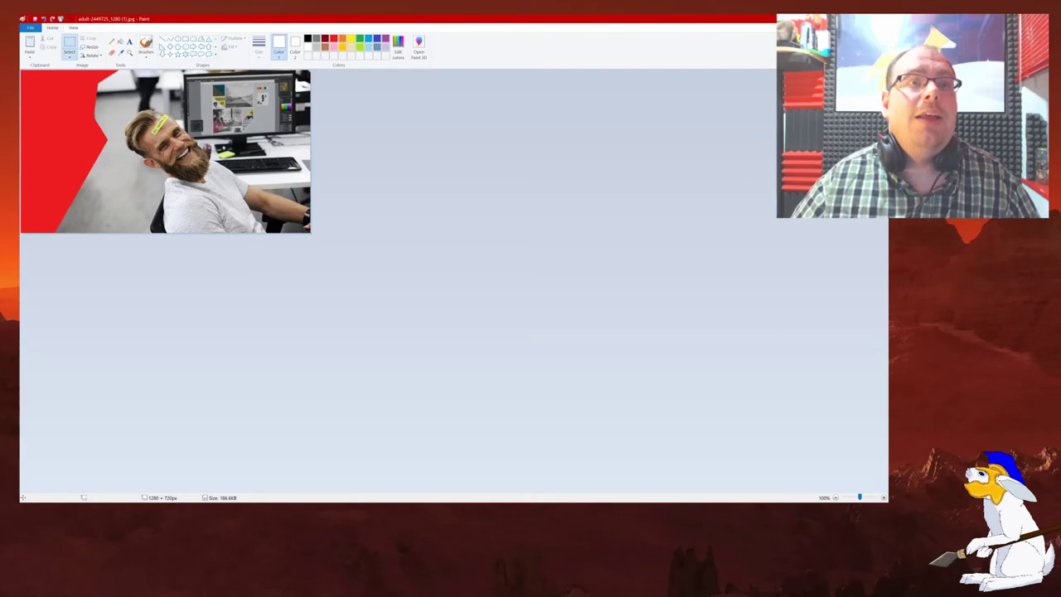
- Paint a red freeform shape over the left edge to widen the red wedge
click(200, 39)
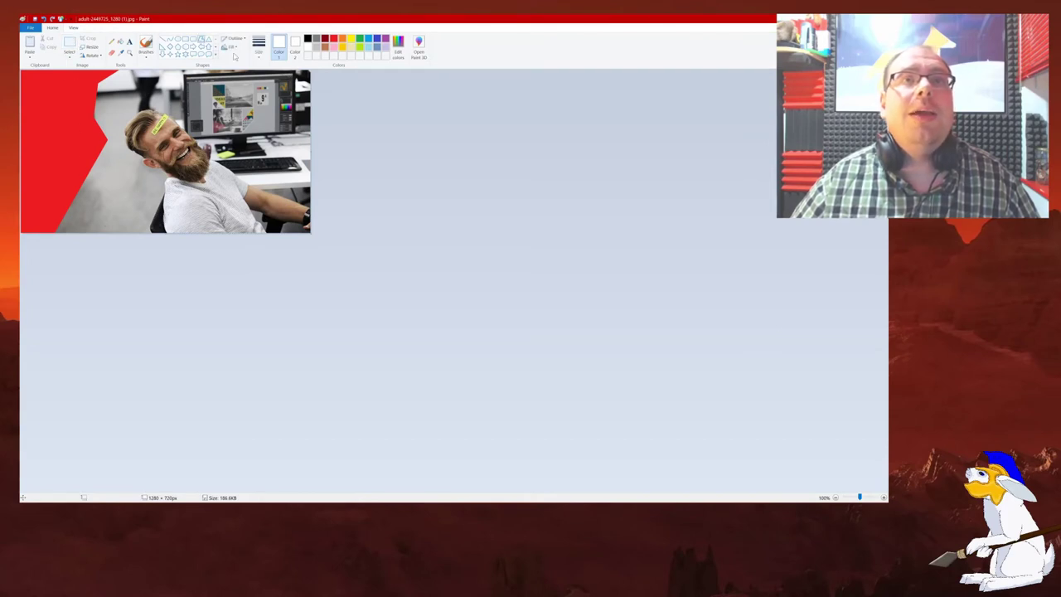
click(295, 43)
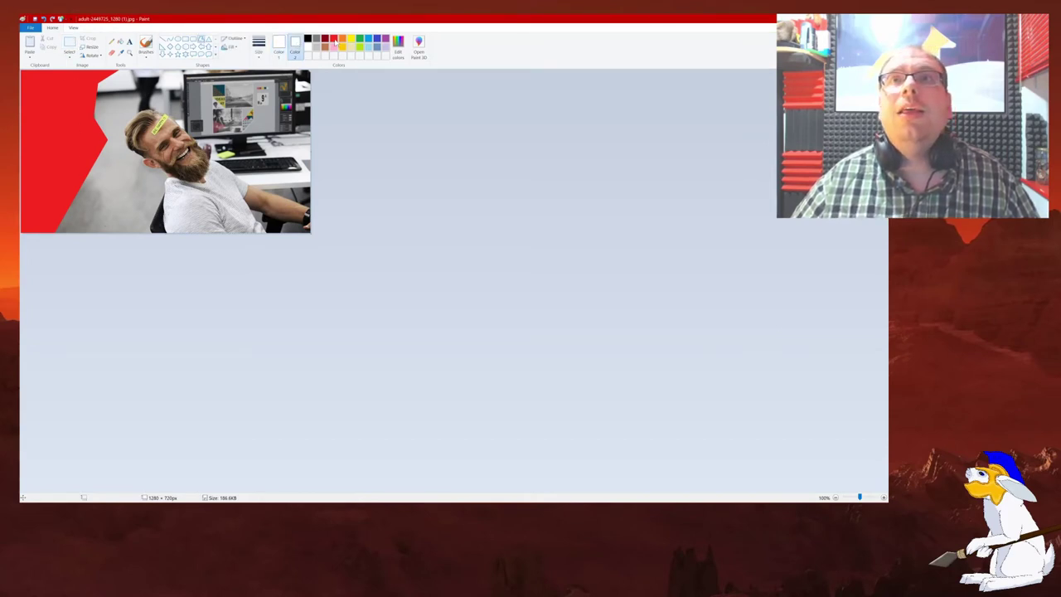
click(280, 43)
click(334, 39)
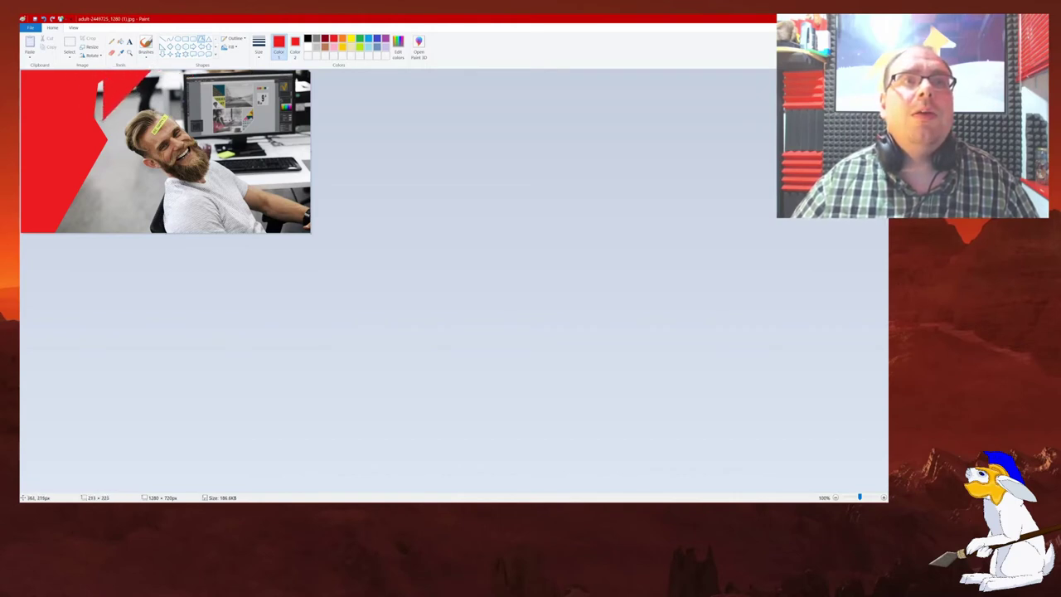
drag(103, 79, 89, 233)
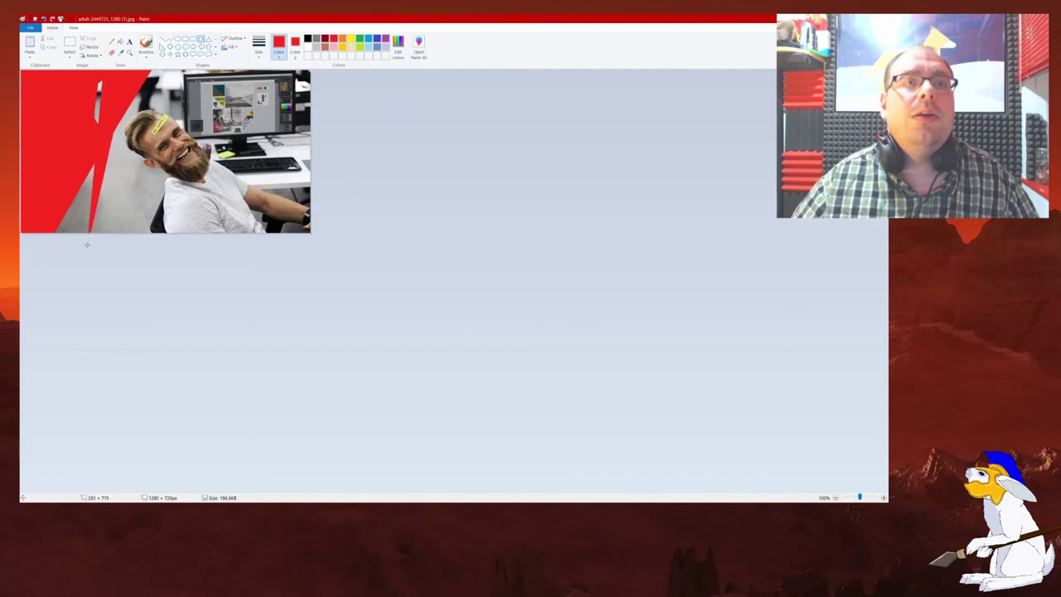
key(ctrl+z)
mouse_move(103, 79)
mouse_down()
mouse_move(113, 222)
mouse_move(35, 249)
mouse_up()
key(ctrl+z)
key(ctrl+z)
key(ctrl+y)
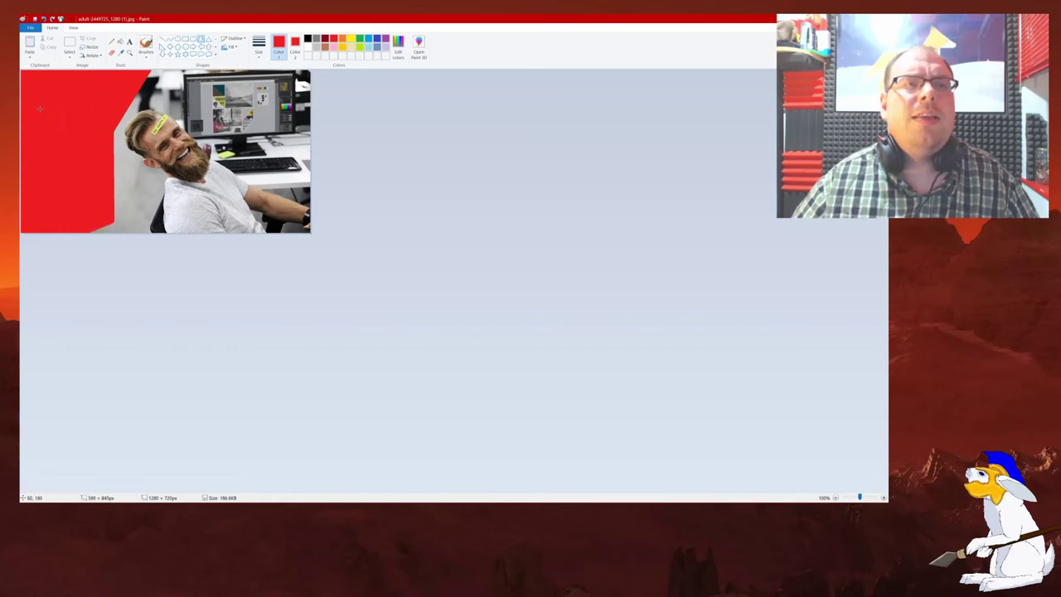
- Retype 'Men At Work' in larger white text on the red area and nudge it into place
click(130, 41)
click(39, 83)
text(Men At Work)
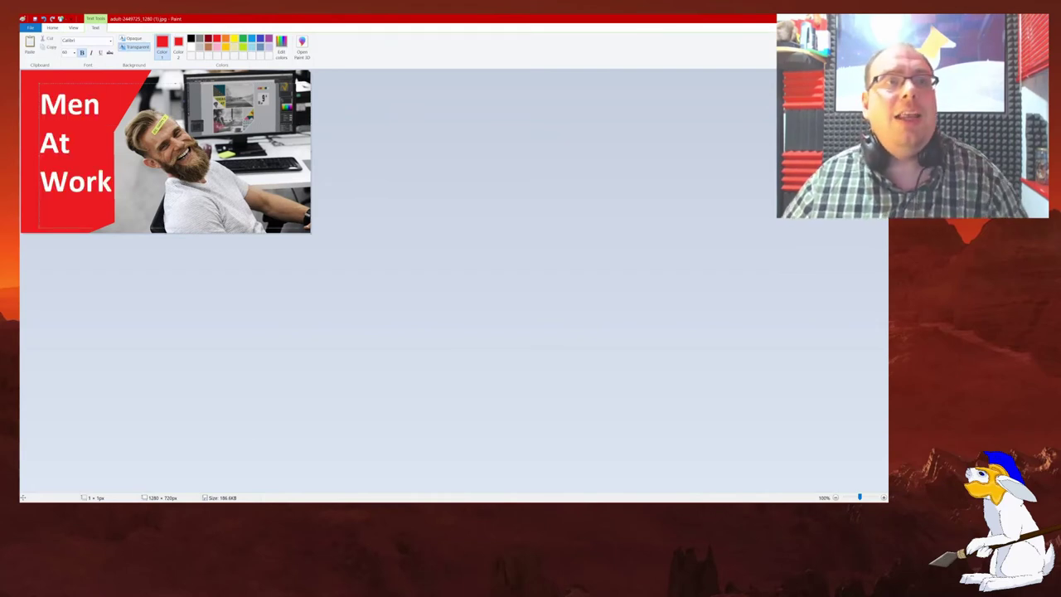
key(ctrl+a)
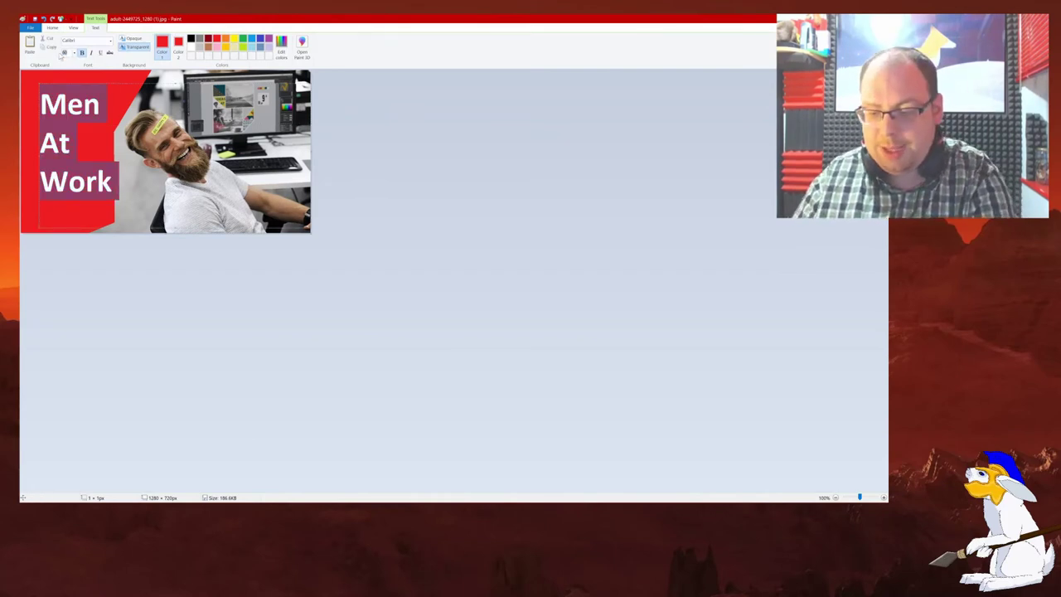
key(Return)
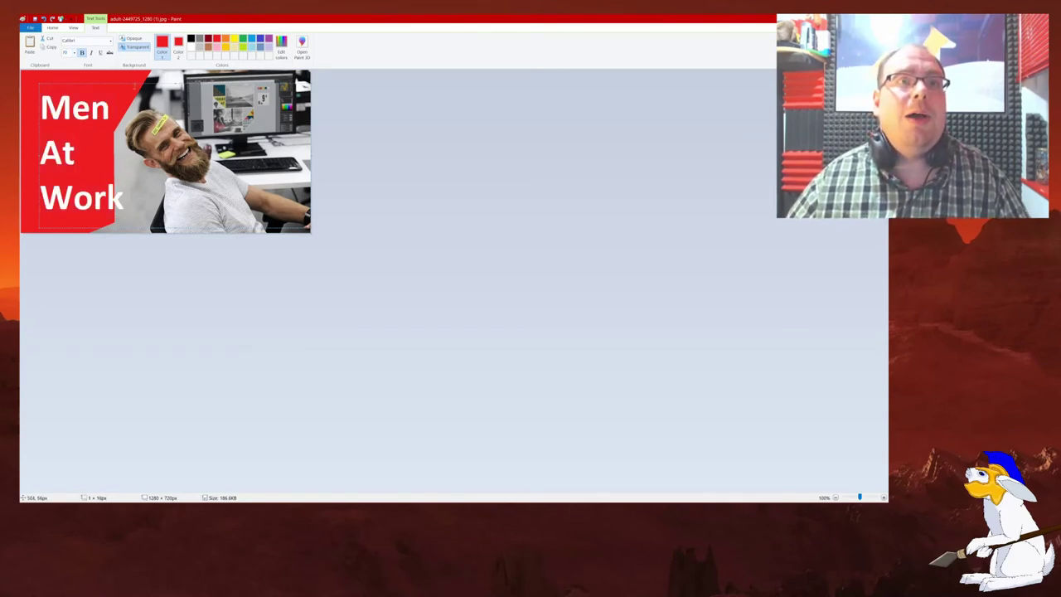
click(118, 187)
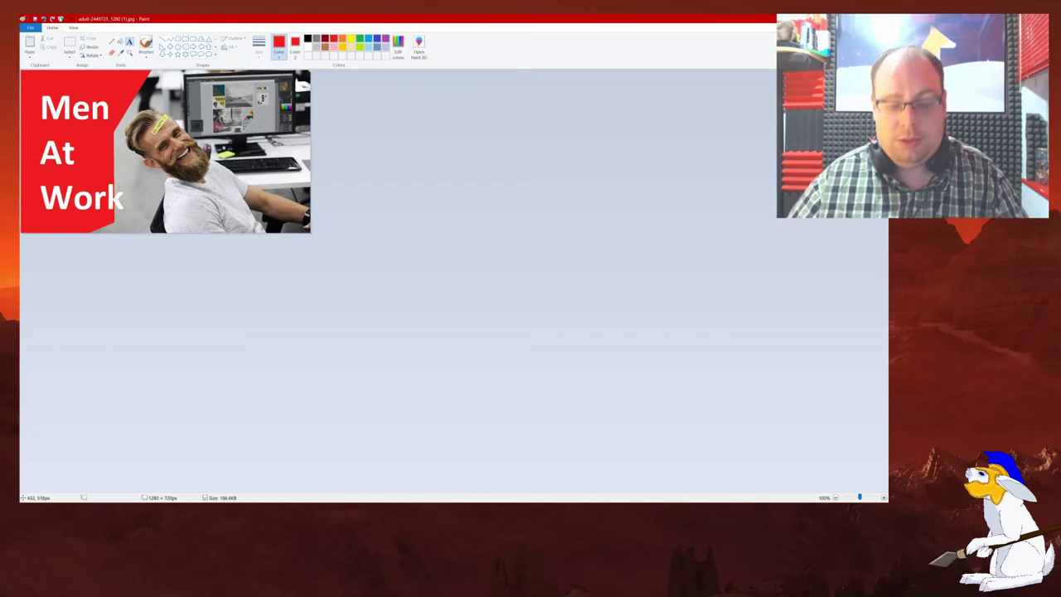
key(ctrl+z)
key(ctrl+z)
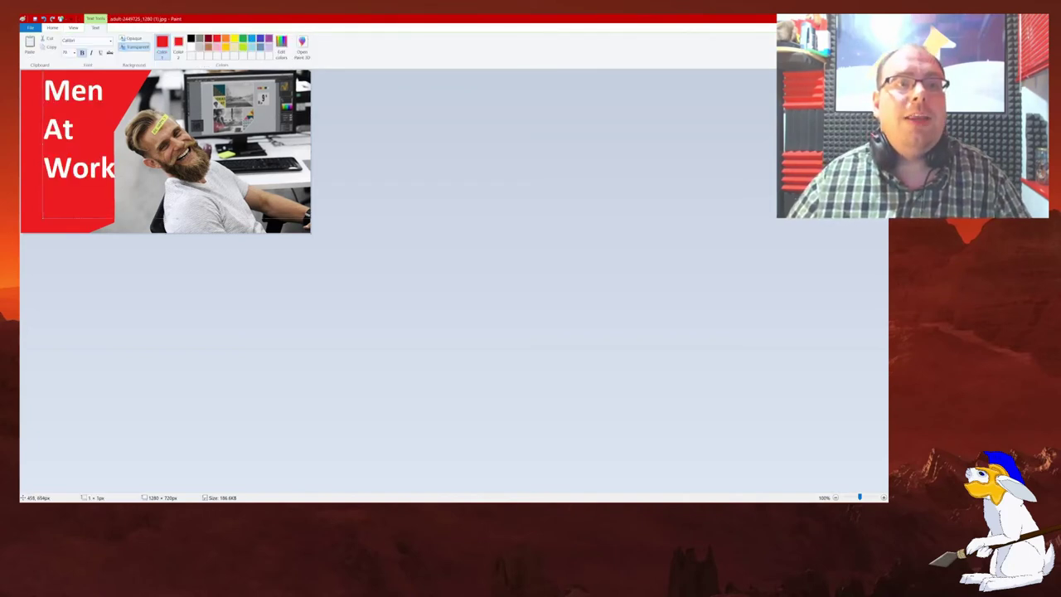
mouse_move(125, 218)
mouse_down()
mouse_move(107, 228)
mouse_move(118, 227)
mouse_up()
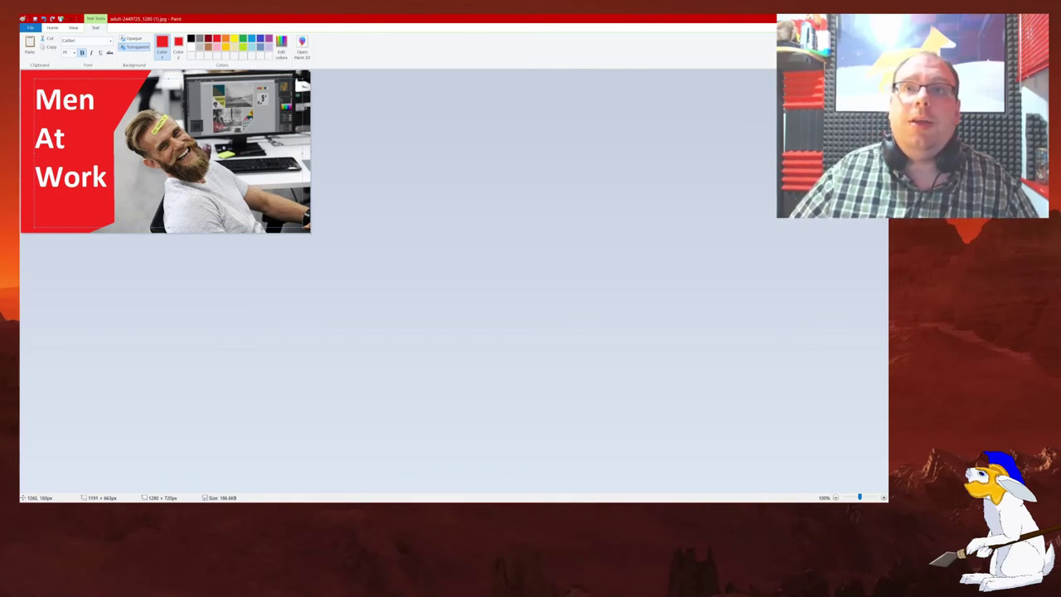
click(290, 220)
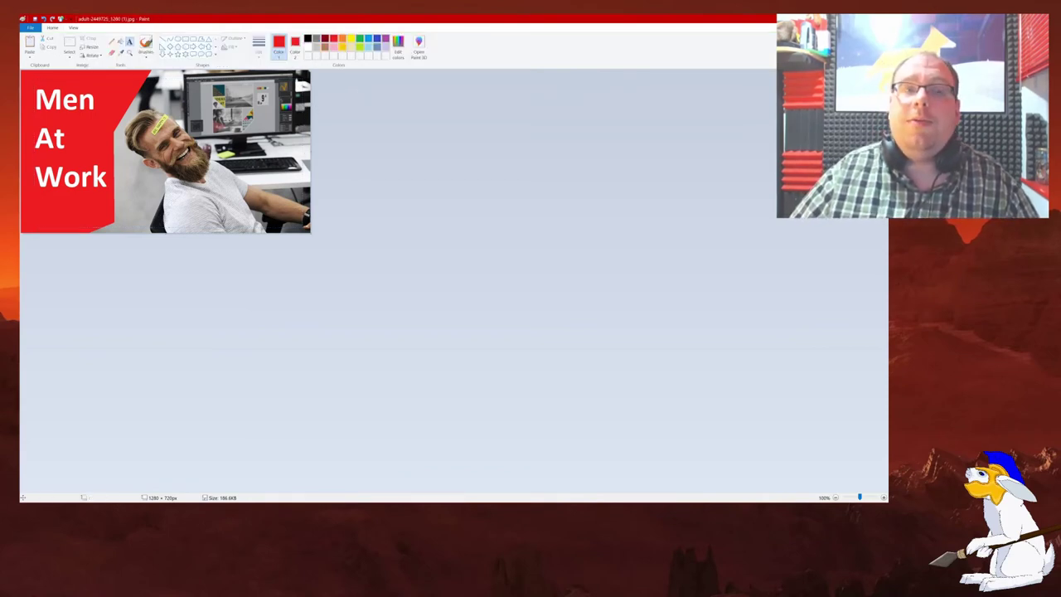
- Save the thumbnail as a PNG named 'Men At Work' on the Desktop after the location warning
click(32, 29)
click(56, 92)
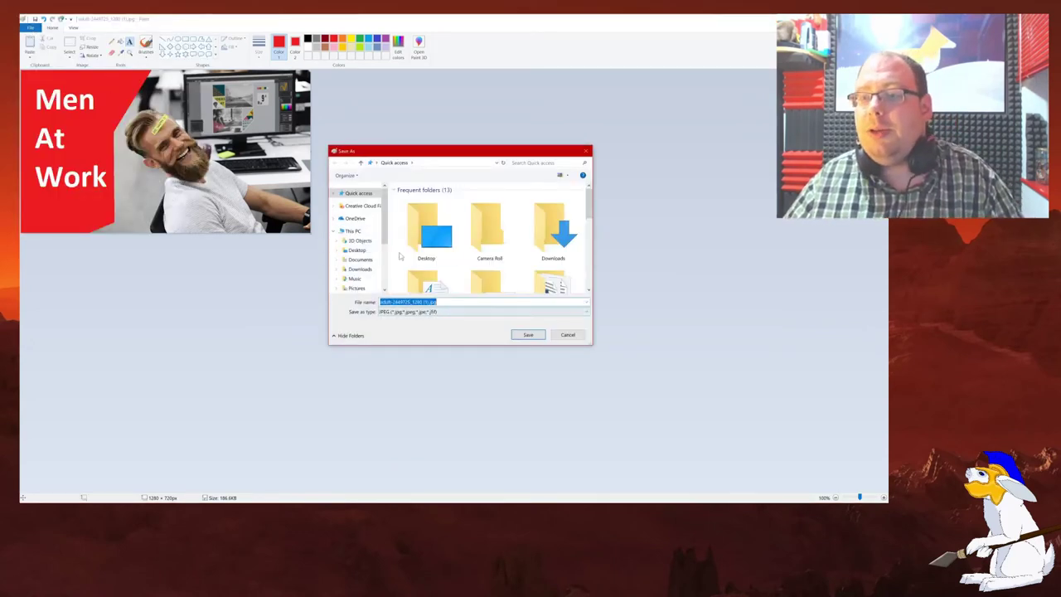
click(396, 312)
click(393, 365)
key(BackSpace)
text(Men At Work)
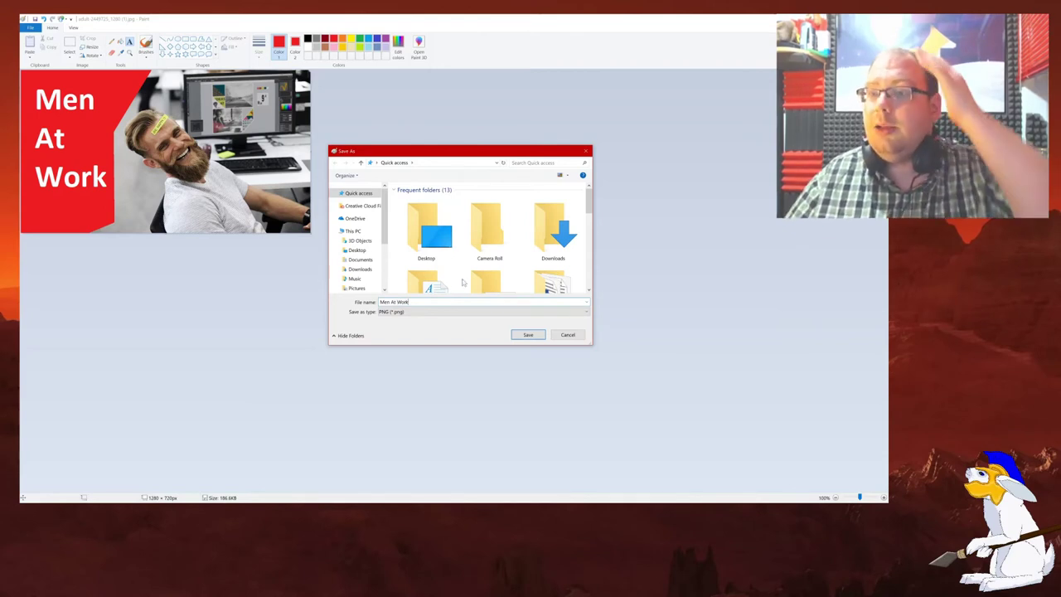
click(528, 335)
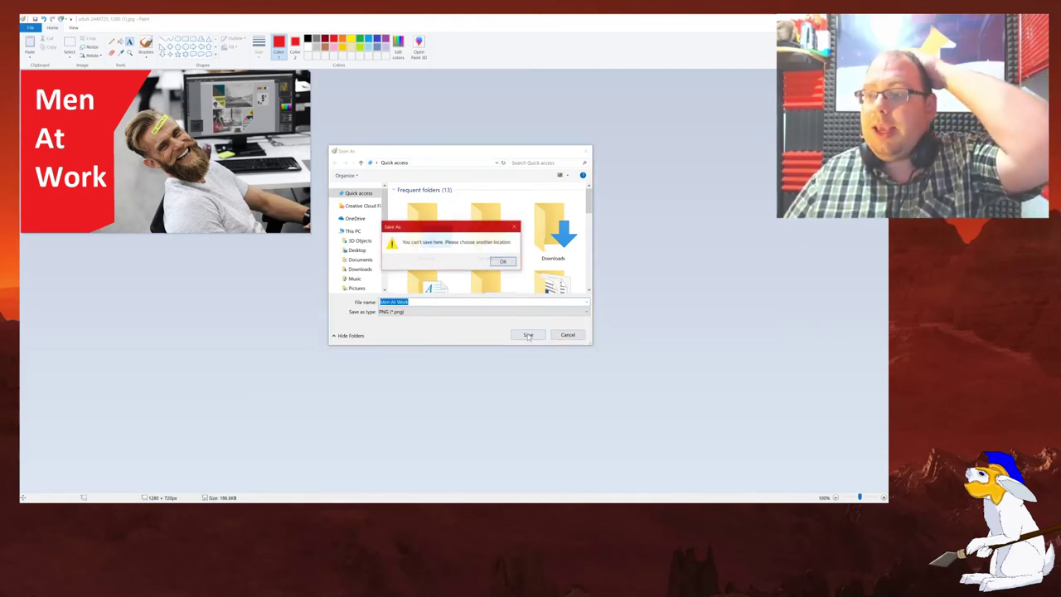
click(503, 261)
click(356, 249)
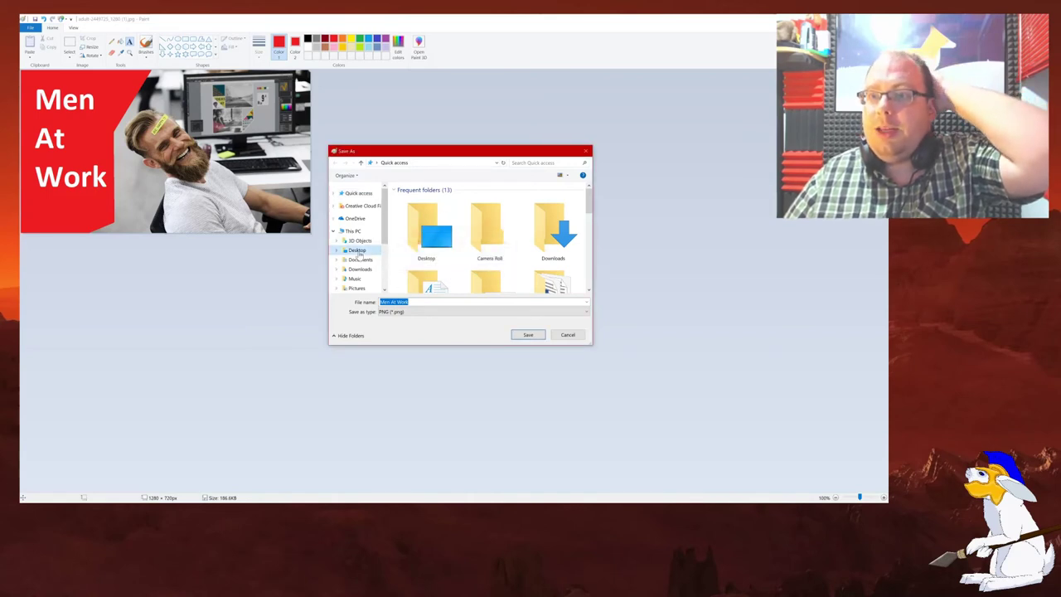
click(525, 334)
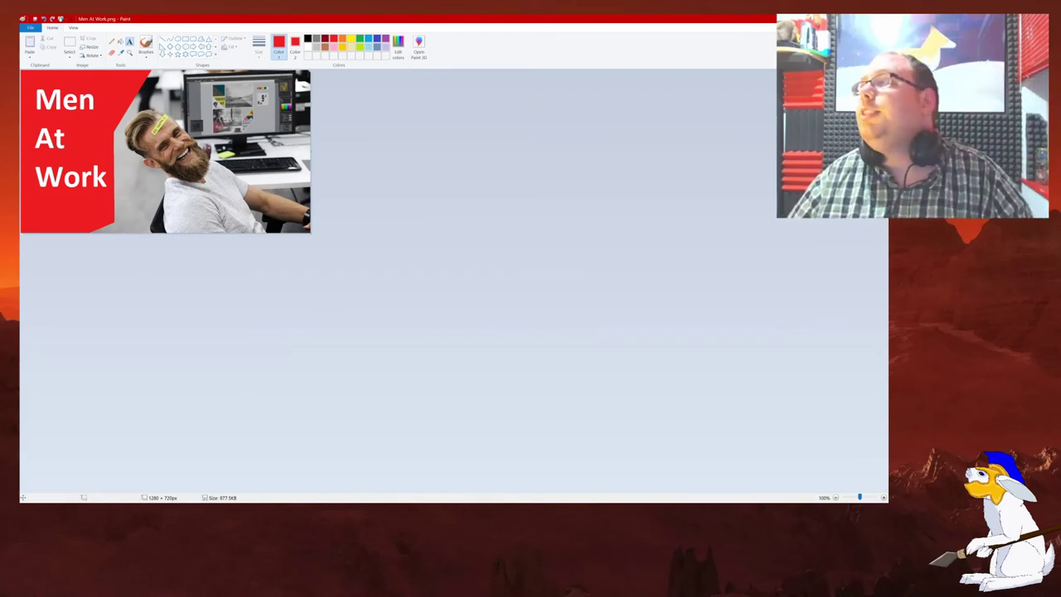
- Switch to Chrome and bring up the Pixlr Editor tab's start dialog
key(alt+Tab)
click(257, 20)
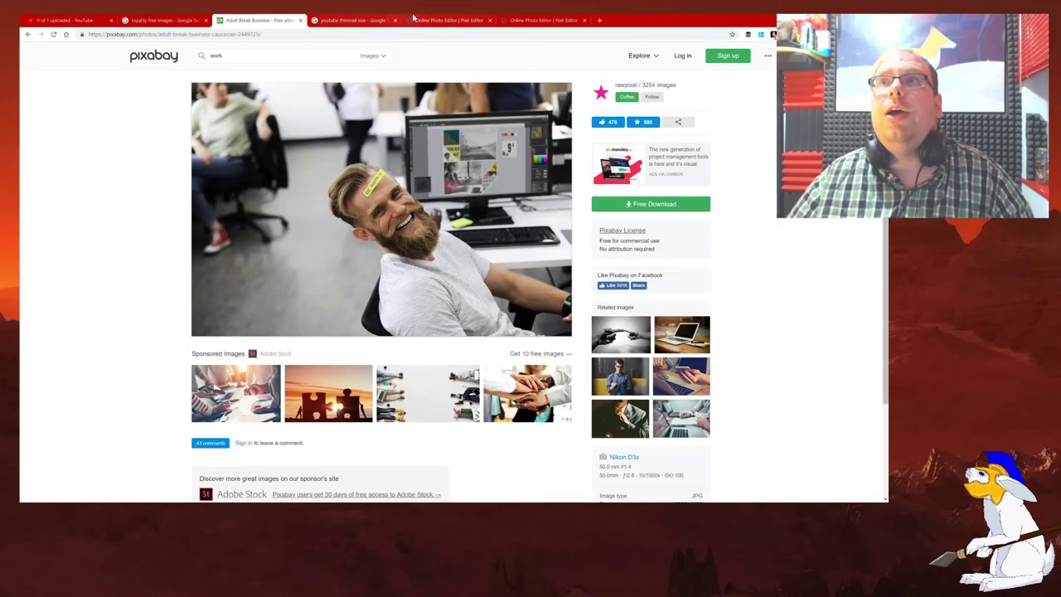
click(447, 20)
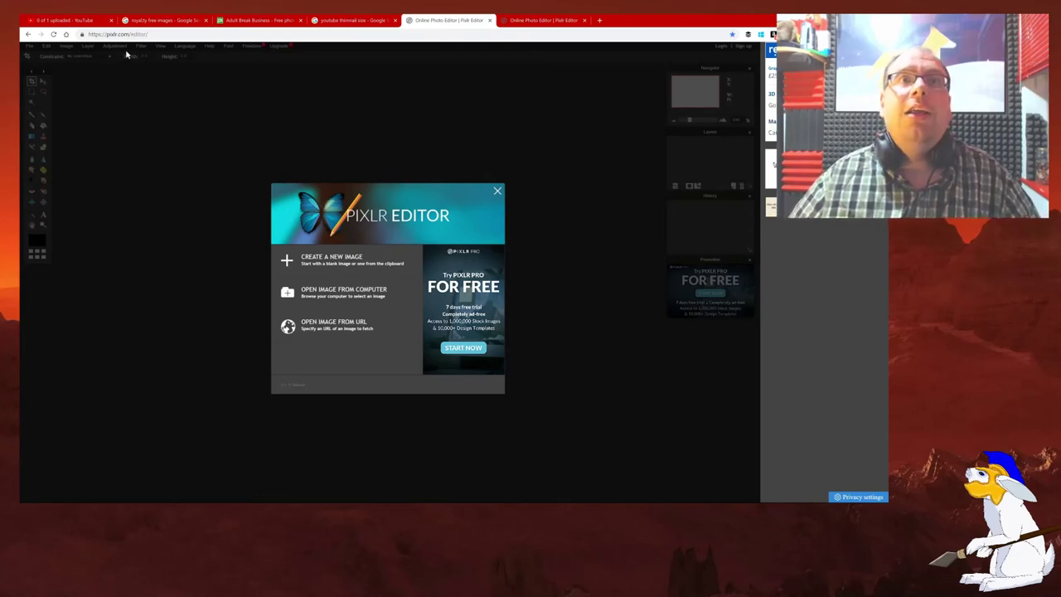
- Open vector_done.png from the computer in Pixlr Editor
click(323, 295)
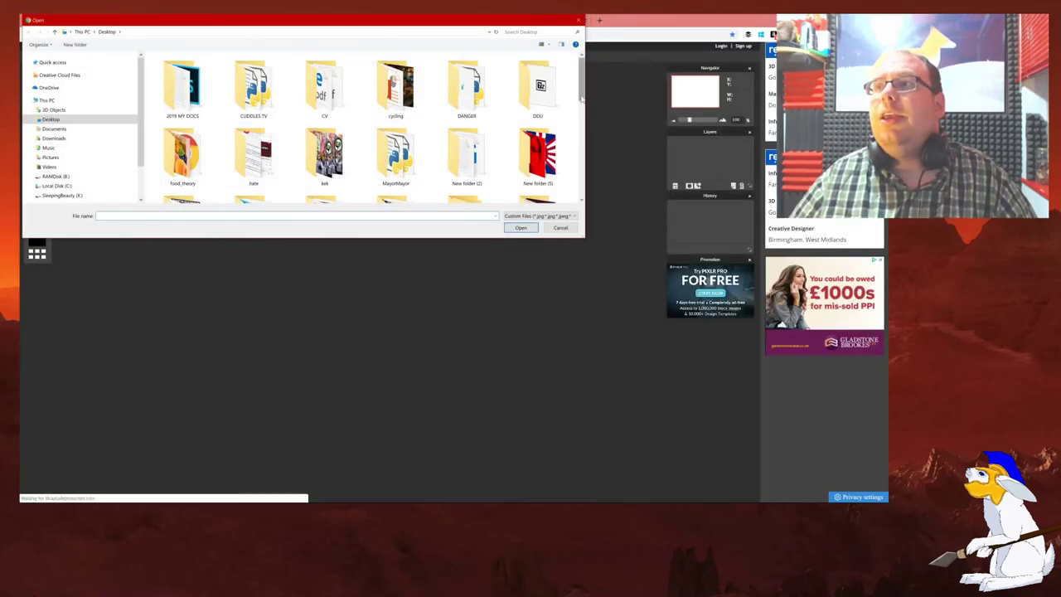
mouse_move(581, 79)
mouse_down()
mouse_move(592, 135)
mouse_move(579, 192)
mouse_up()
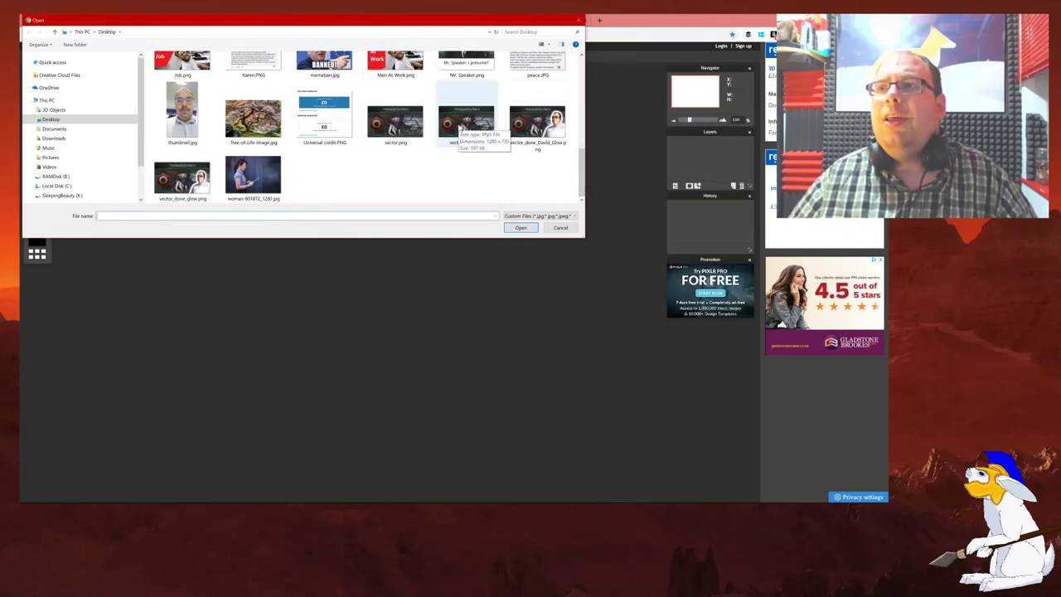
double_click(465, 123)
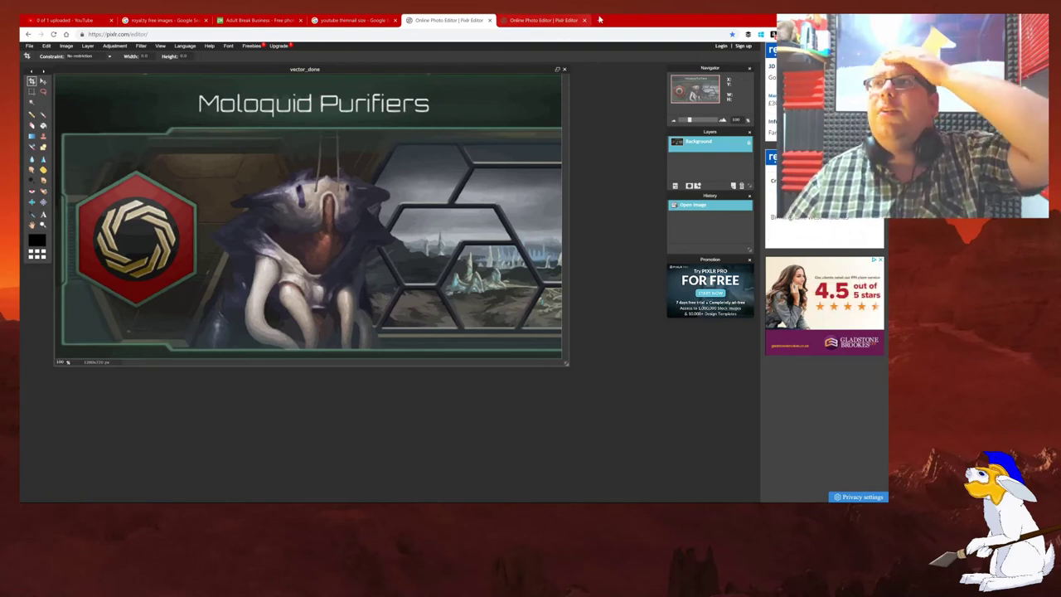
- Close a stray new browser tab and dismiss the Image menu without choosing anything
click(599, 21)
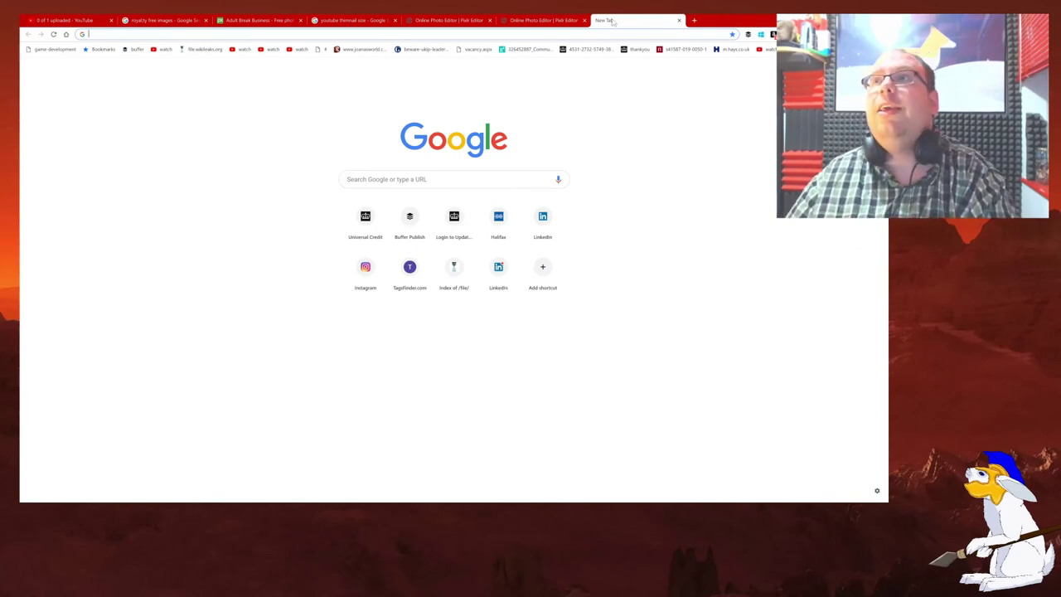
click(679, 19)
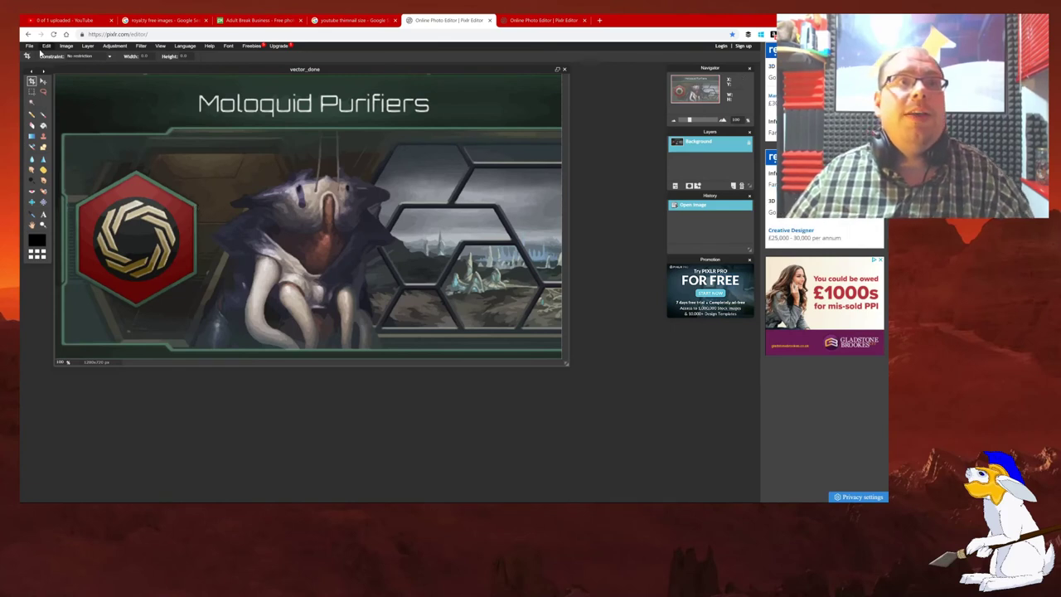
click(66, 46)
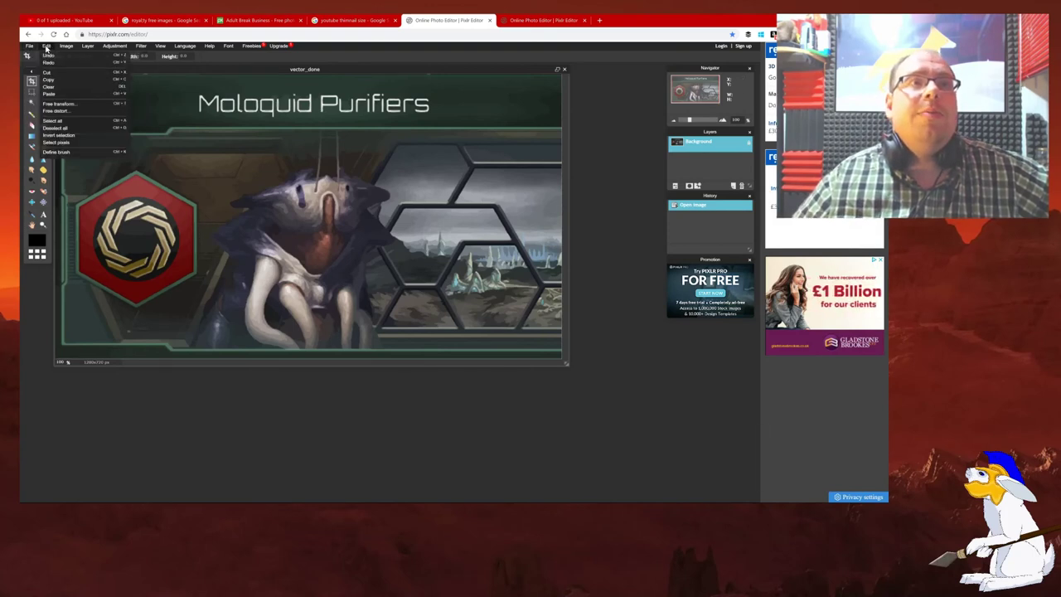
click(431, 418)
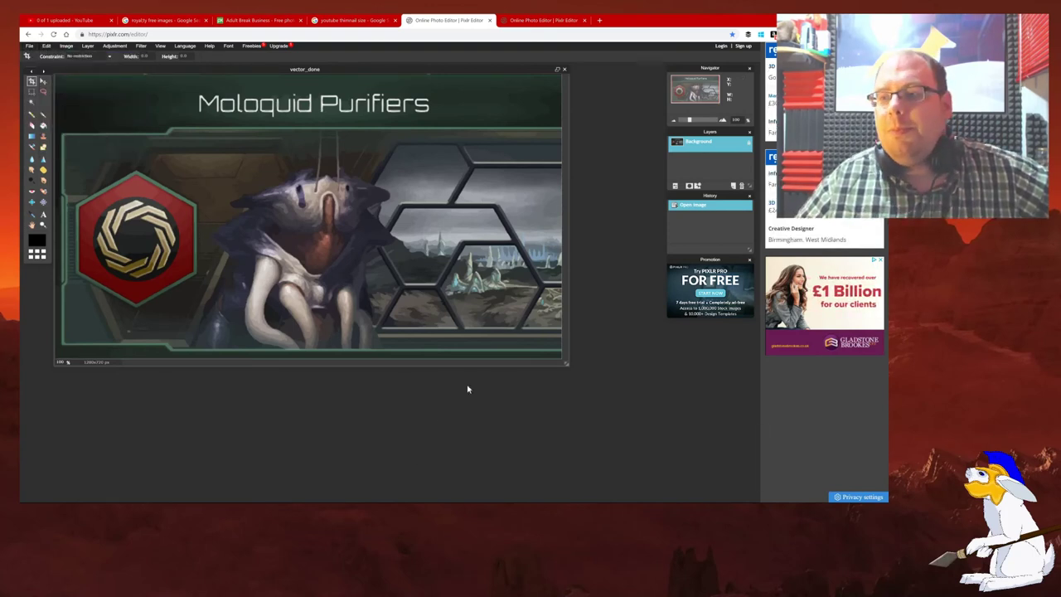
- Open transp_dave.png from Desktop\photos and select the entire image
click(30, 46)
click(40, 63)
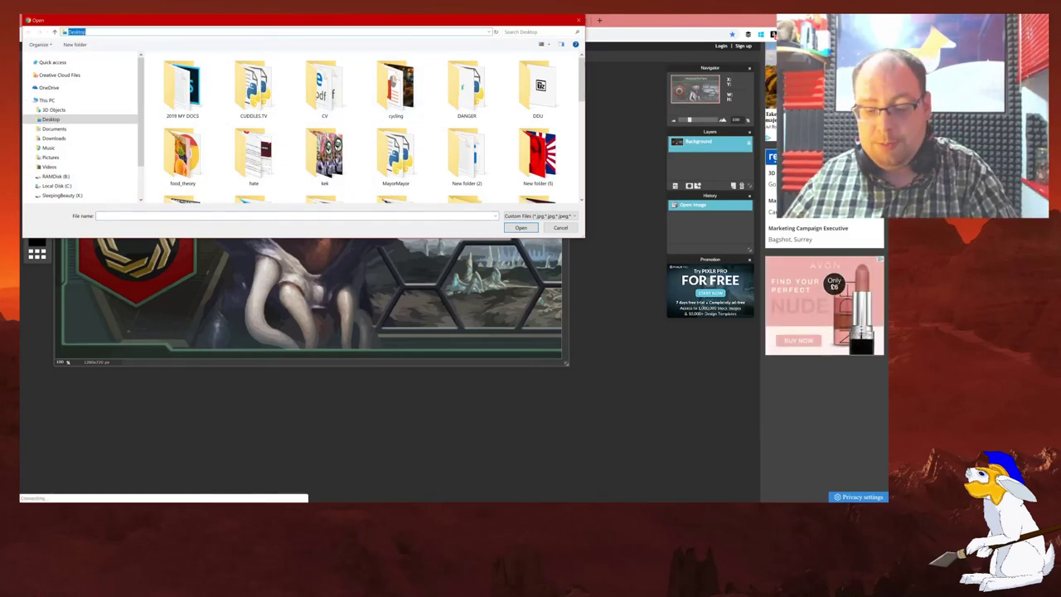
text(Desktop\photos)
key(Return)
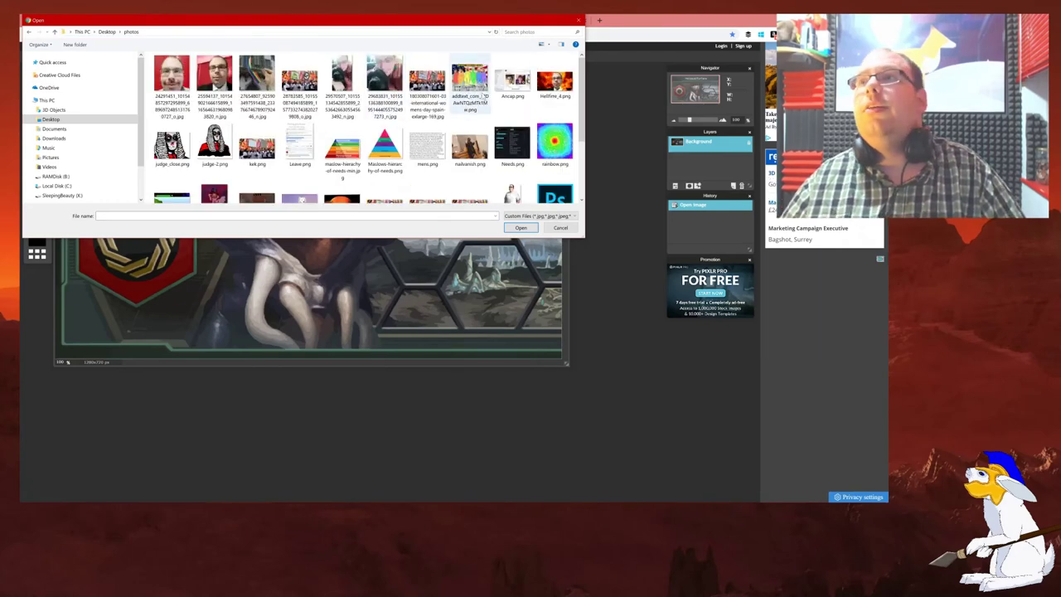
scroll(512, 116, down, 3)
double_click(512, 116)
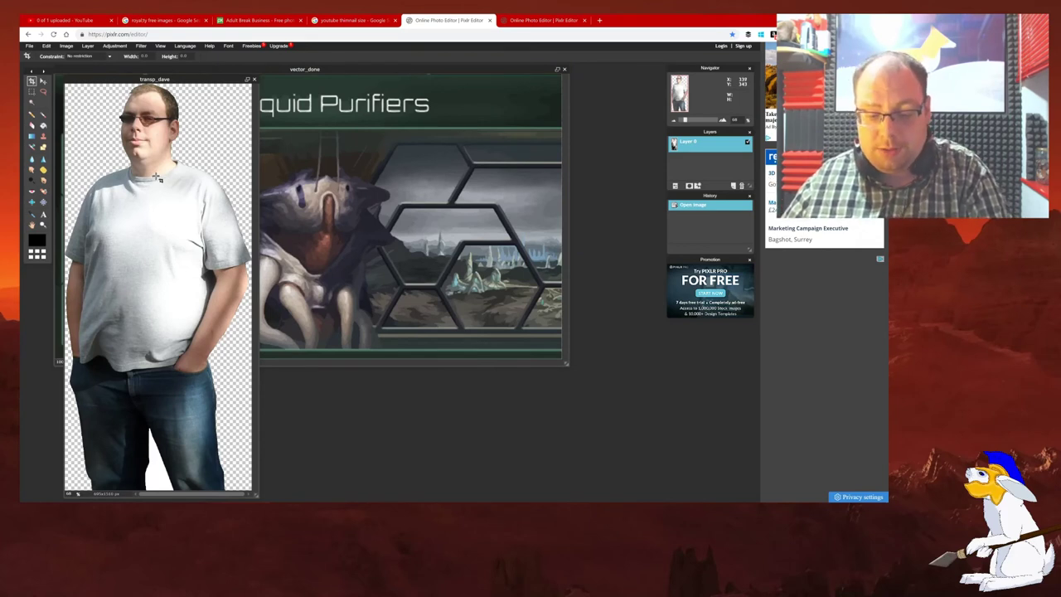
key(ctrl+a)
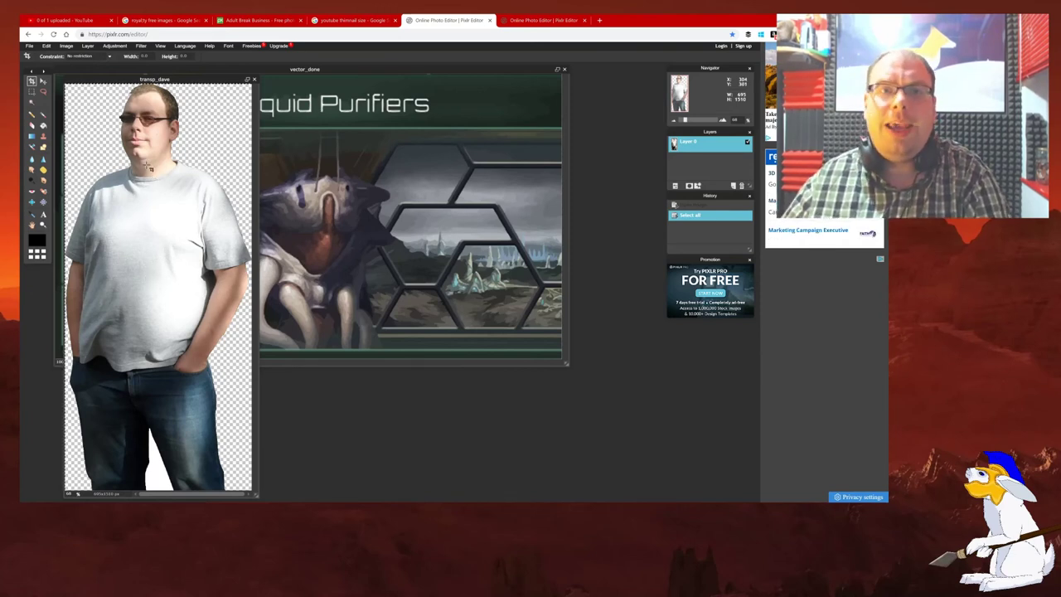
- Paste the cut-out man into vector_done as a new layer and move him right and down
click(516, 172)
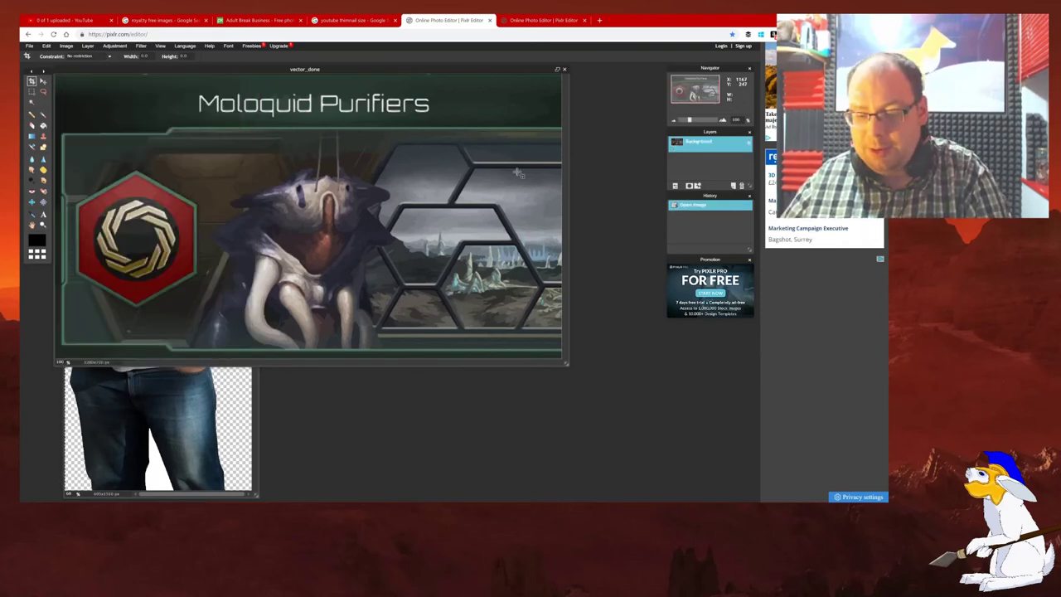
key(ctrl+v)
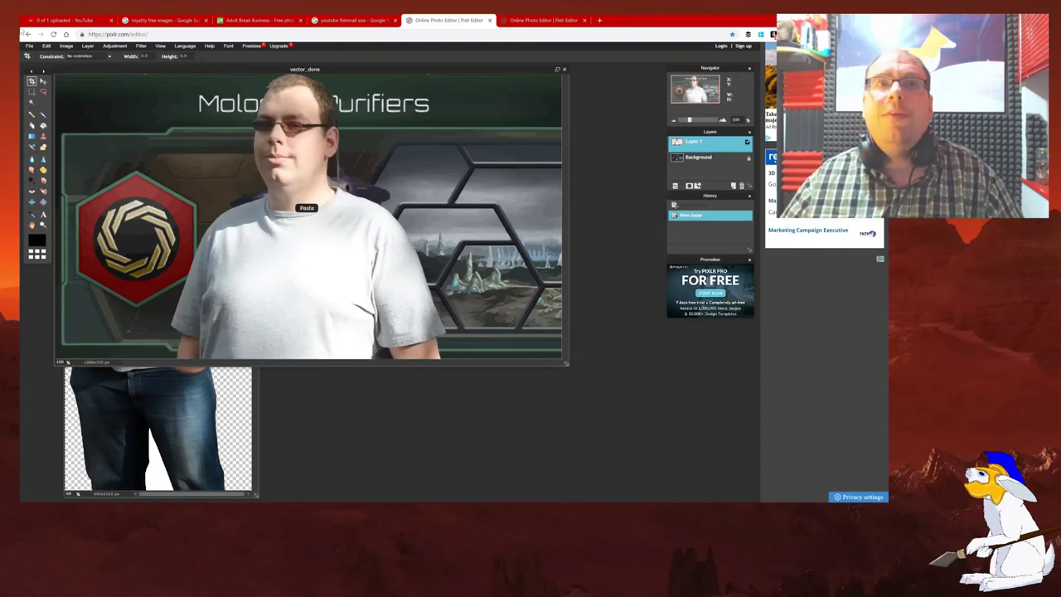
click(45, 81)
drag(309, 262, 499, 318)
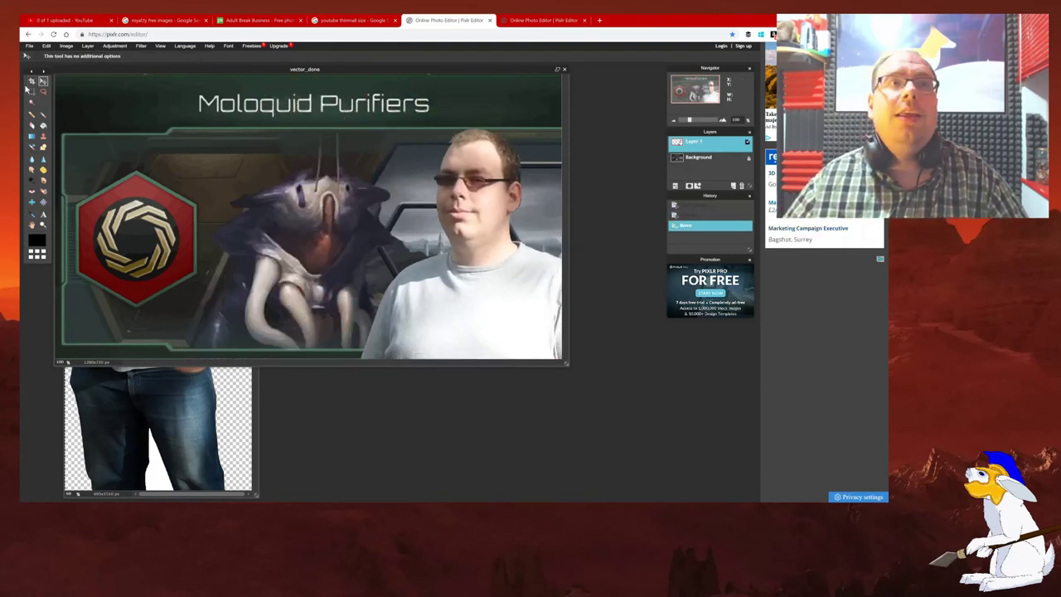
- Free-transform the man smaller, place him beside the creature, and apply it
click(47, 45)
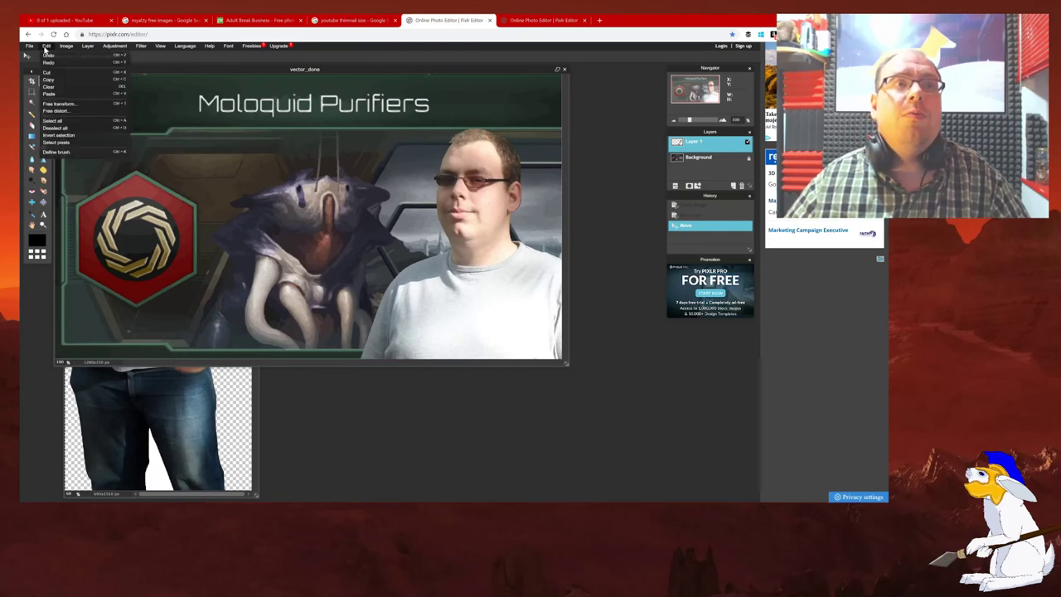
click(53, 105)
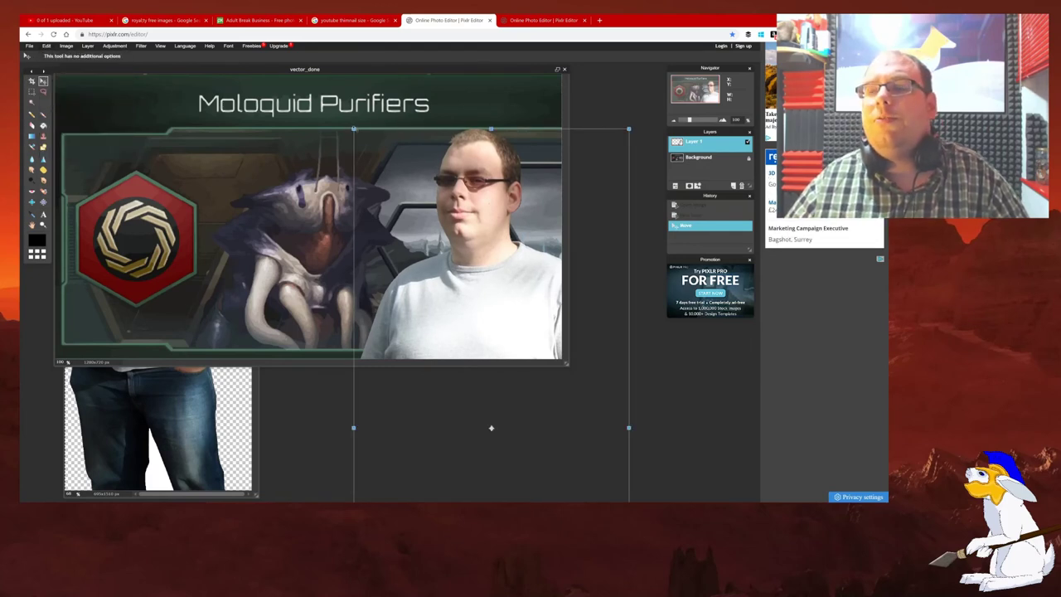
drag(353, 129, 393, 189)
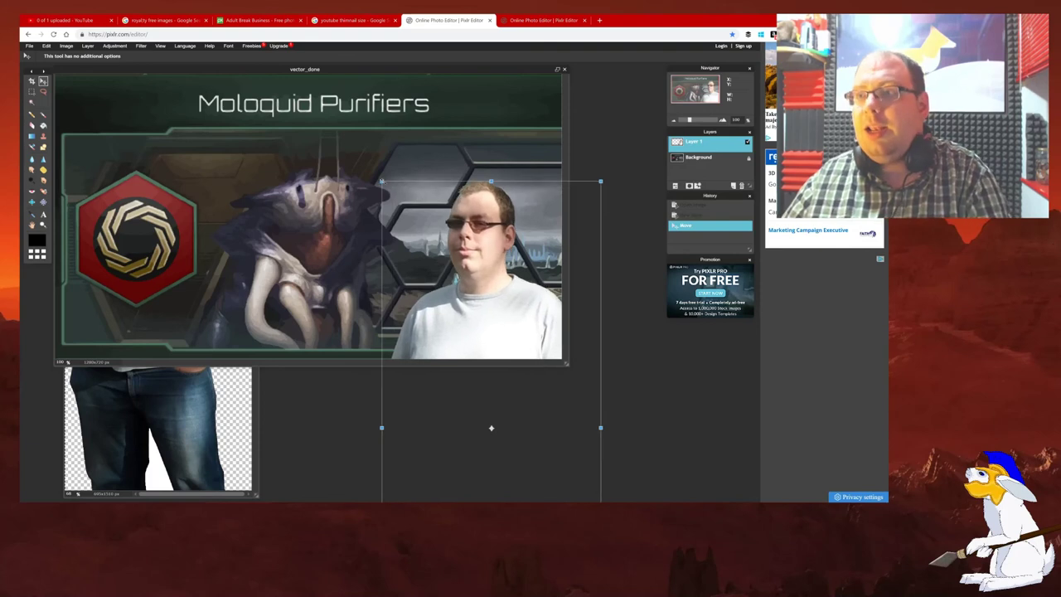
mouse_move(392, 189)
mouse_down()
mouse_move(403, 235)
mouse_move(433, 275)
mouse_move(404, 238)
mouse_up()
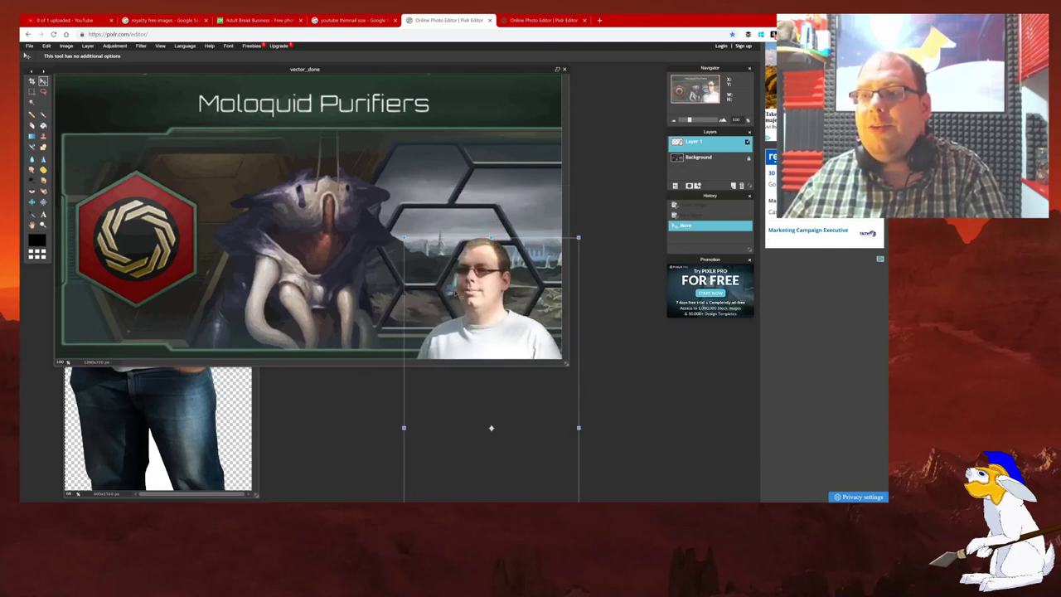
drag(496, 328, 478, 241)
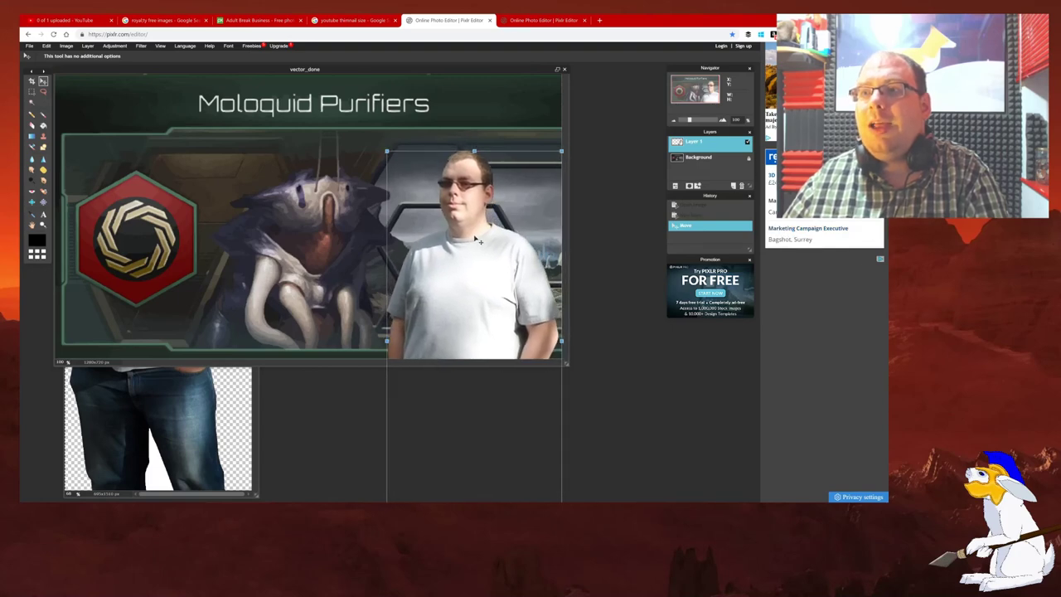
click(314, 174)
click(365, 289)
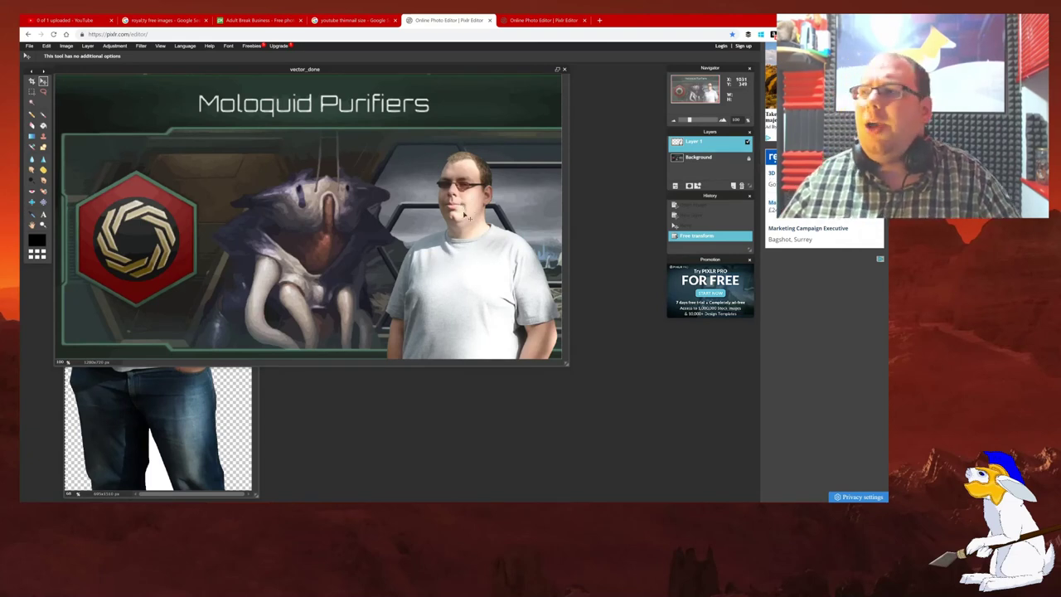
- Give the man's layer a white outer glow at size 100 with slightly raised hardness
click(65, 46)
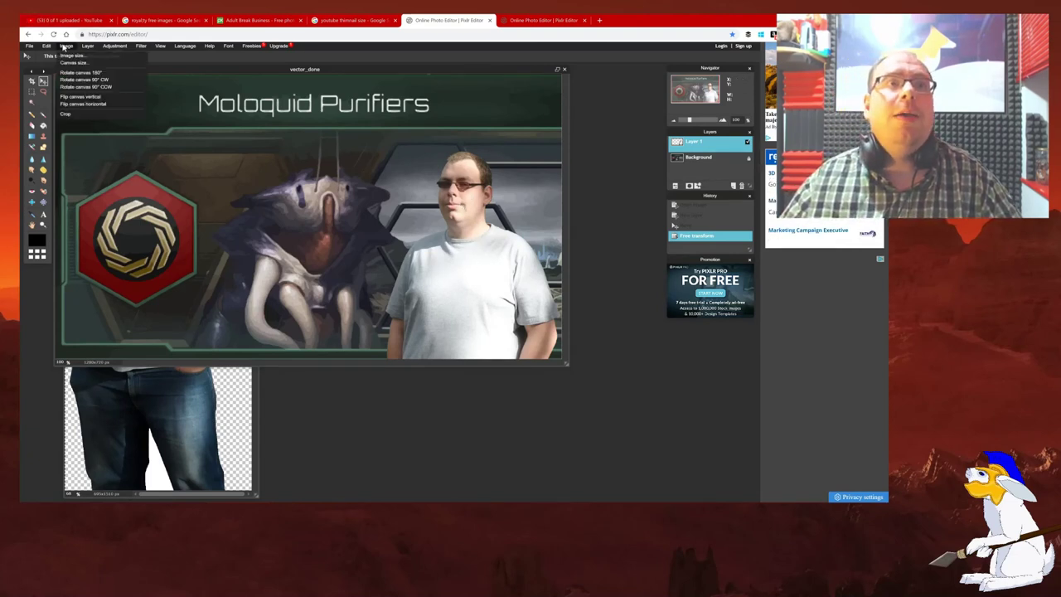
mouse_move(87, 45)
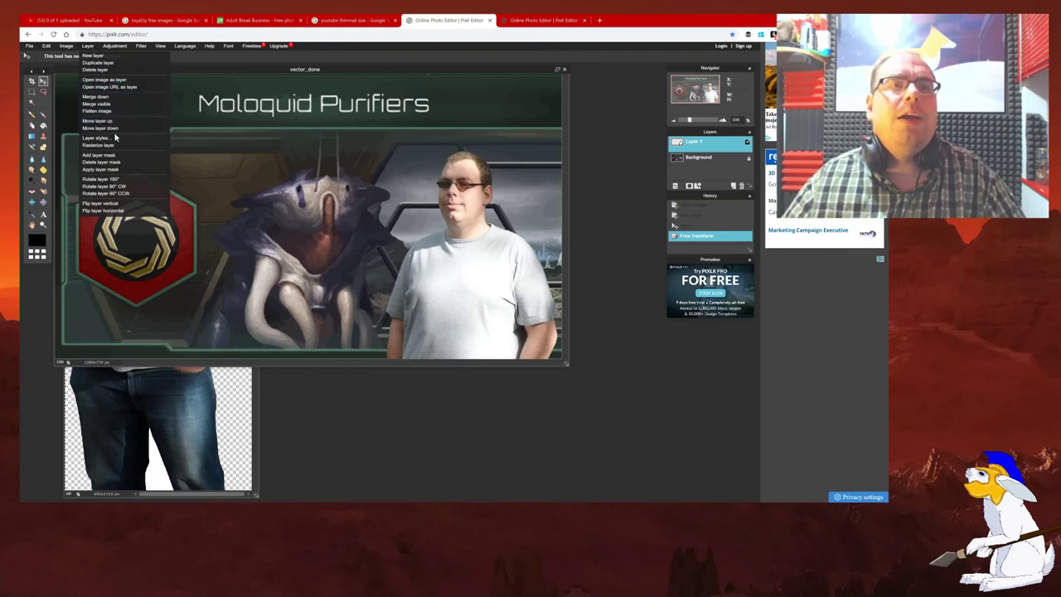
click(99, 138)
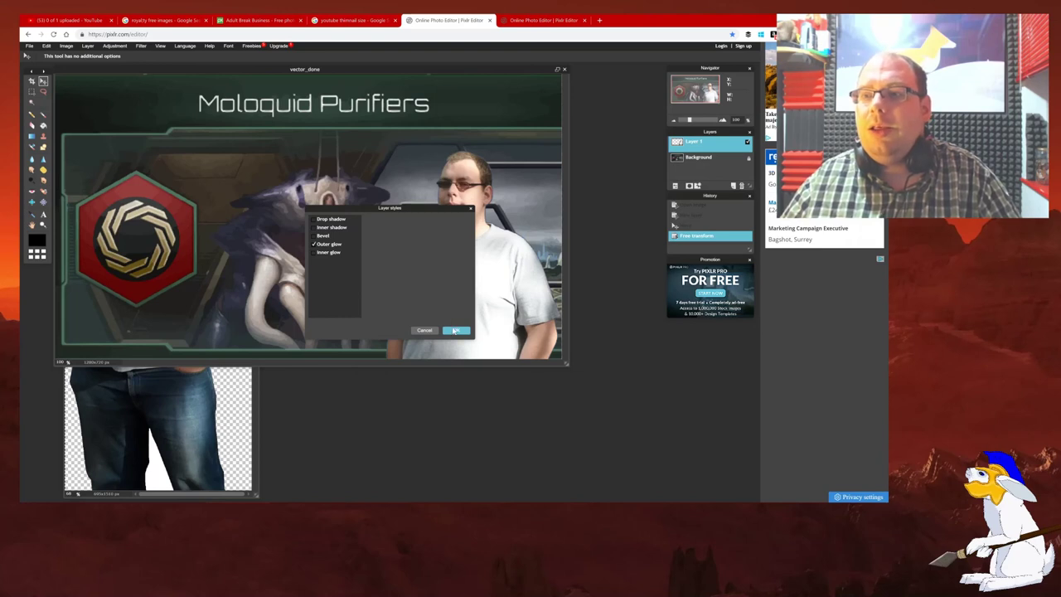
click(340, 246)
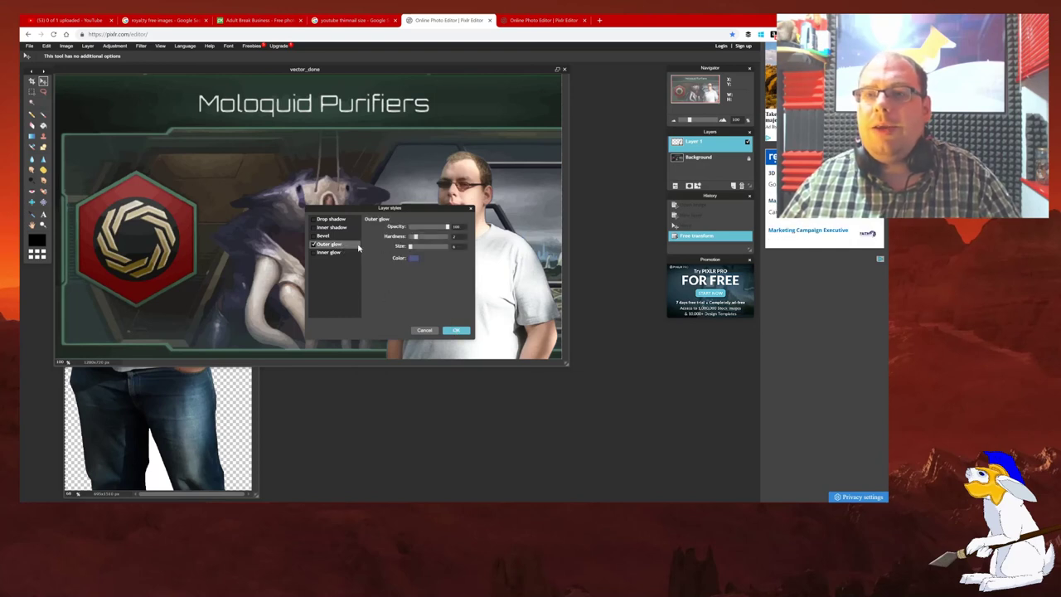
click(414, 259)
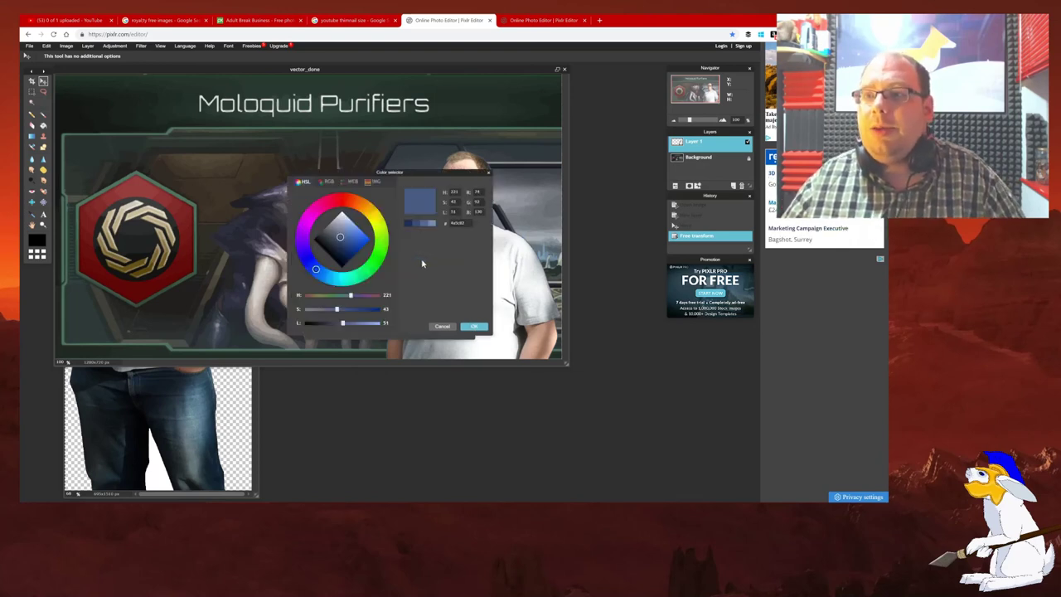
drag(350, 244, 342, 212)
click(471, 327)
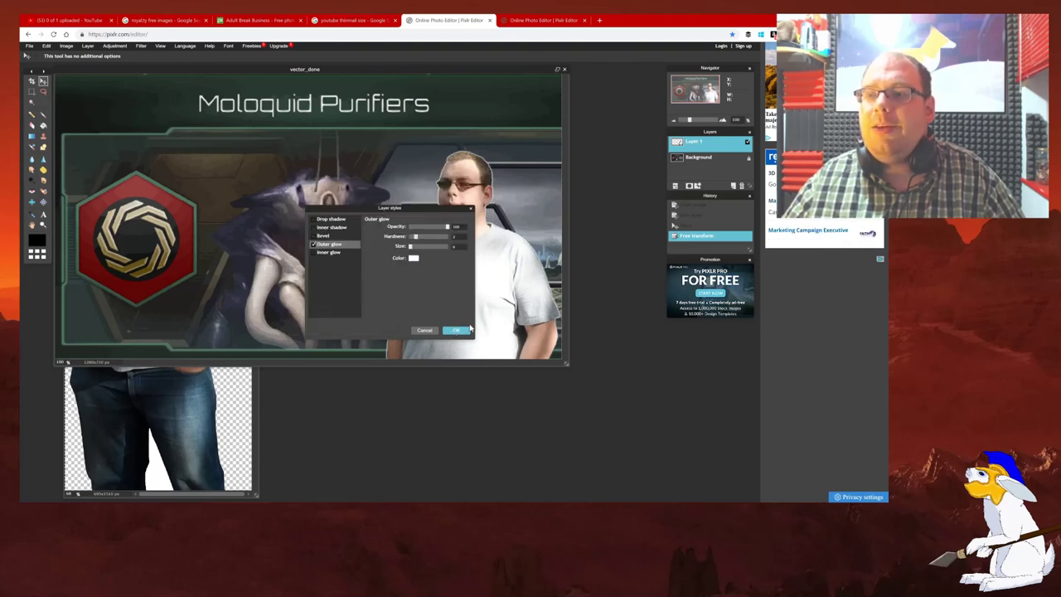
drag(410, 247, 470, 248)
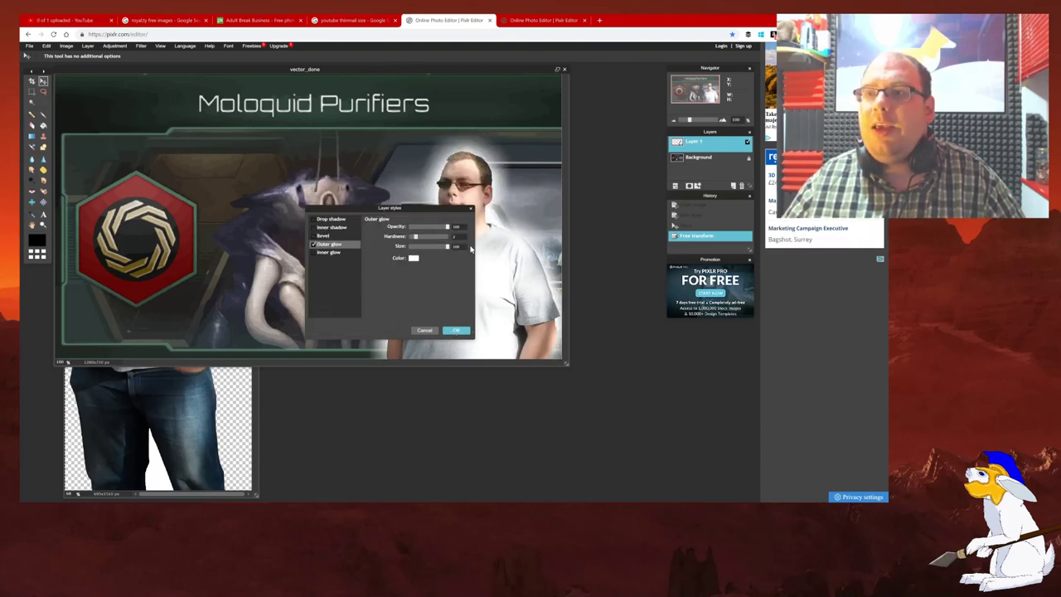
click(420, 239)
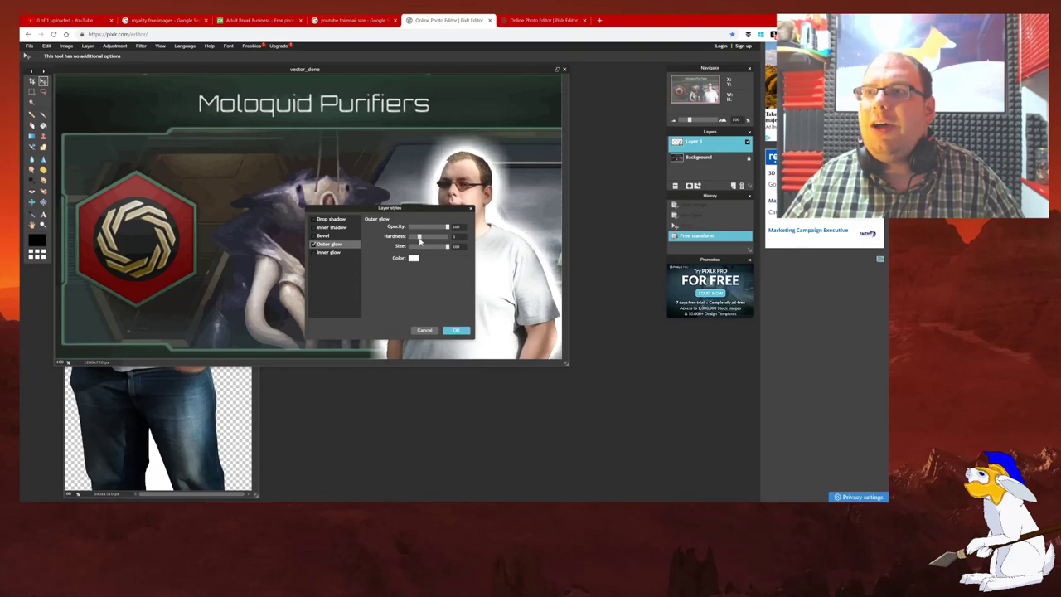
click(456, 331)
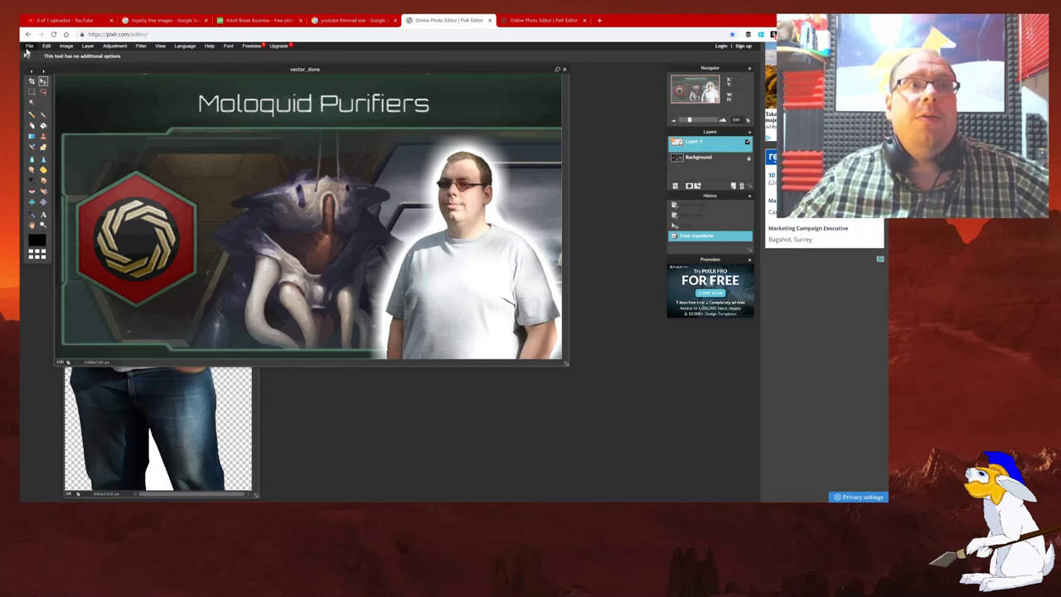
- Open the Save dialog, cancel once, then reopen it for vector_done in PNG format
click(28, 47)
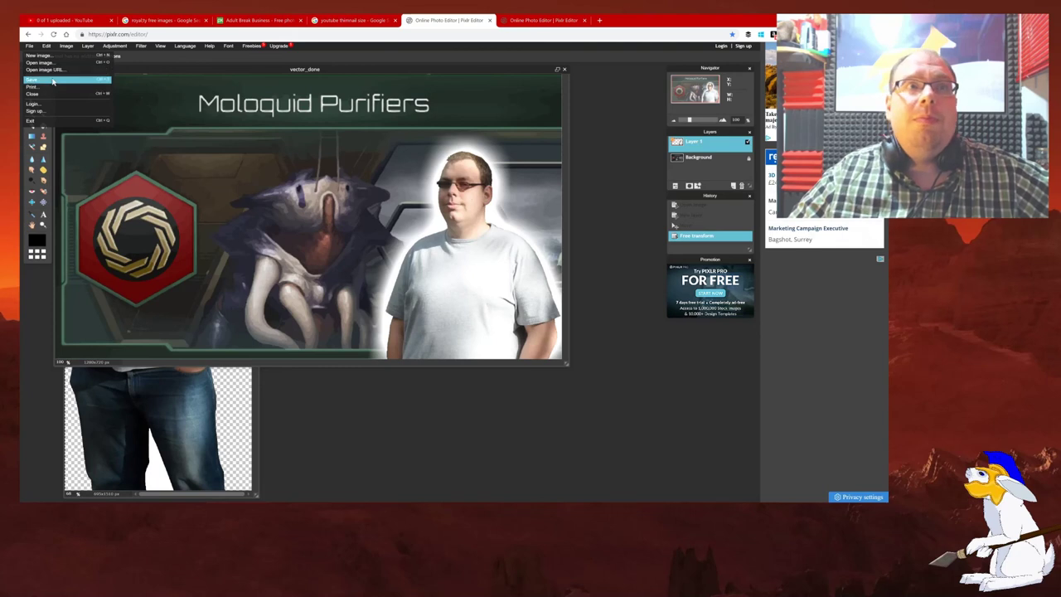
click(50, 80)
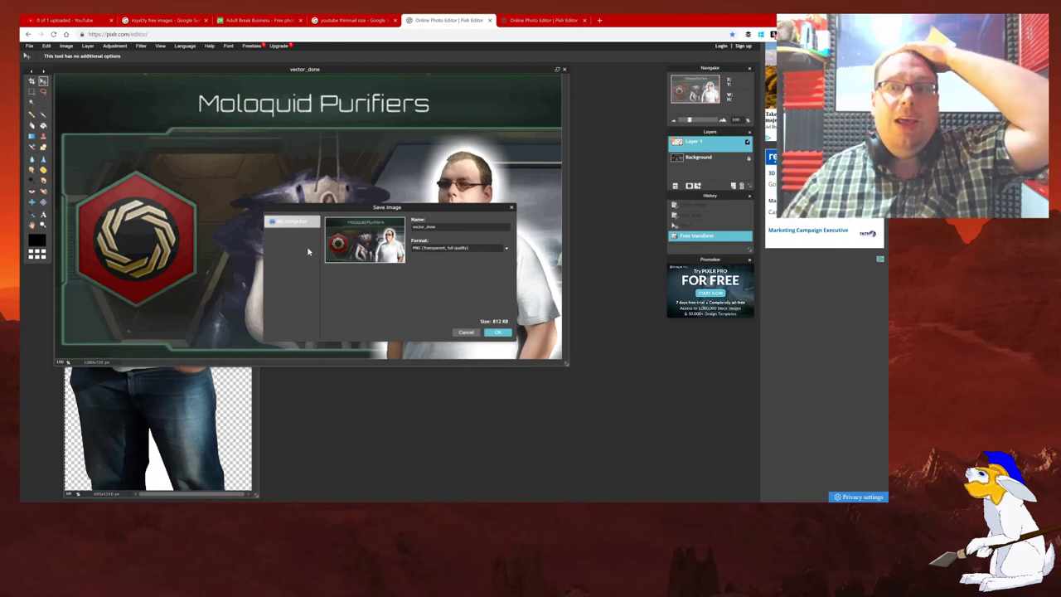
click(463, 333)
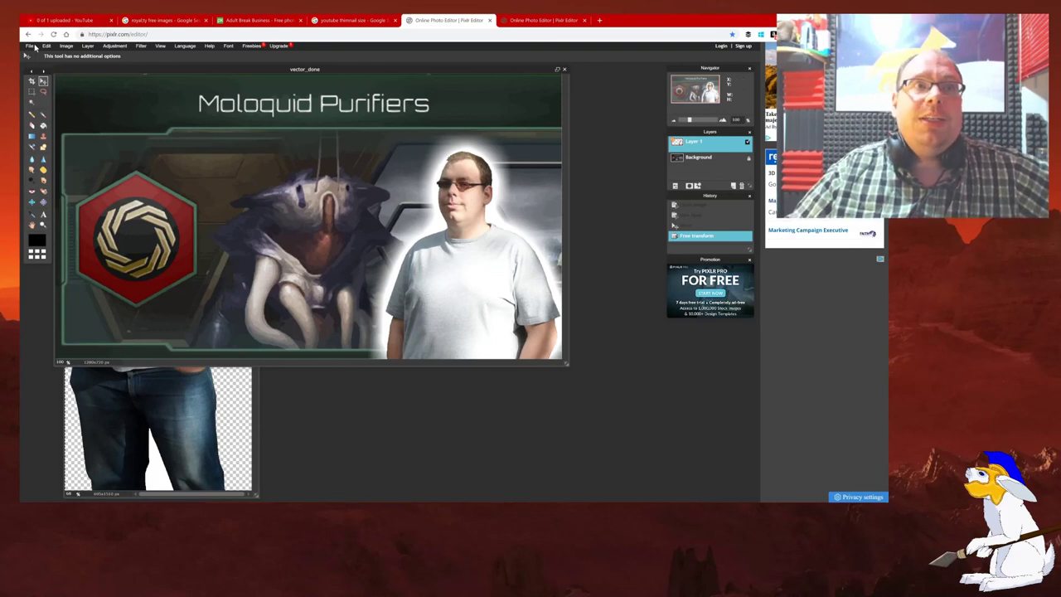
click(29, 46)
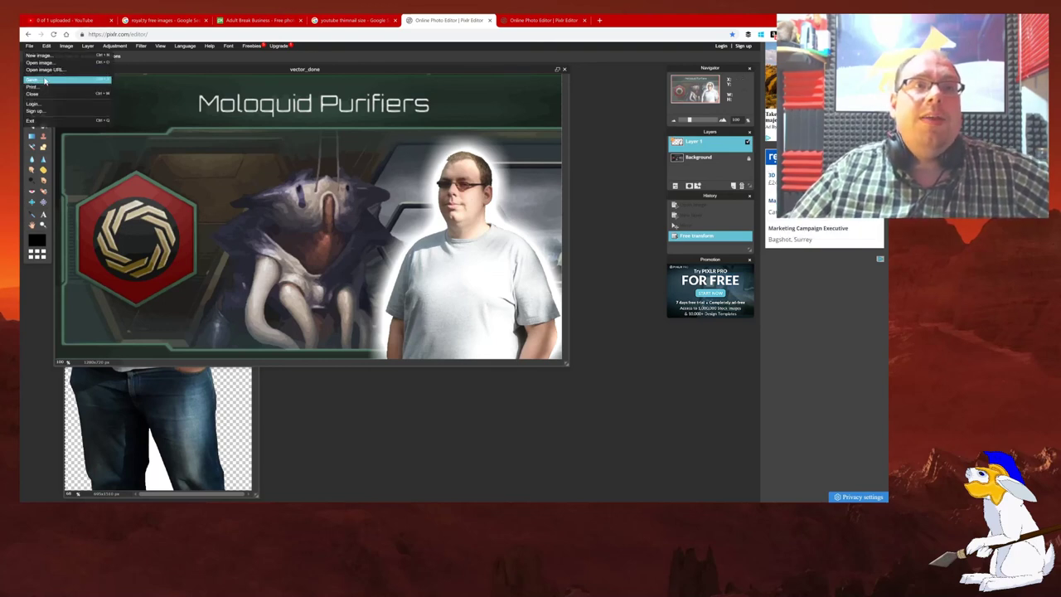
click(45, 80)
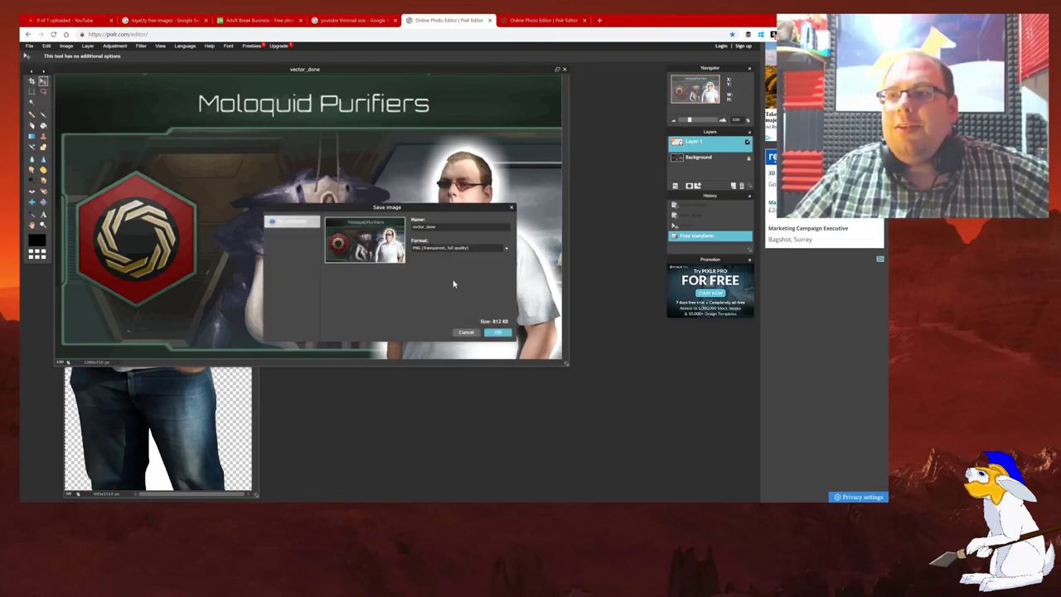